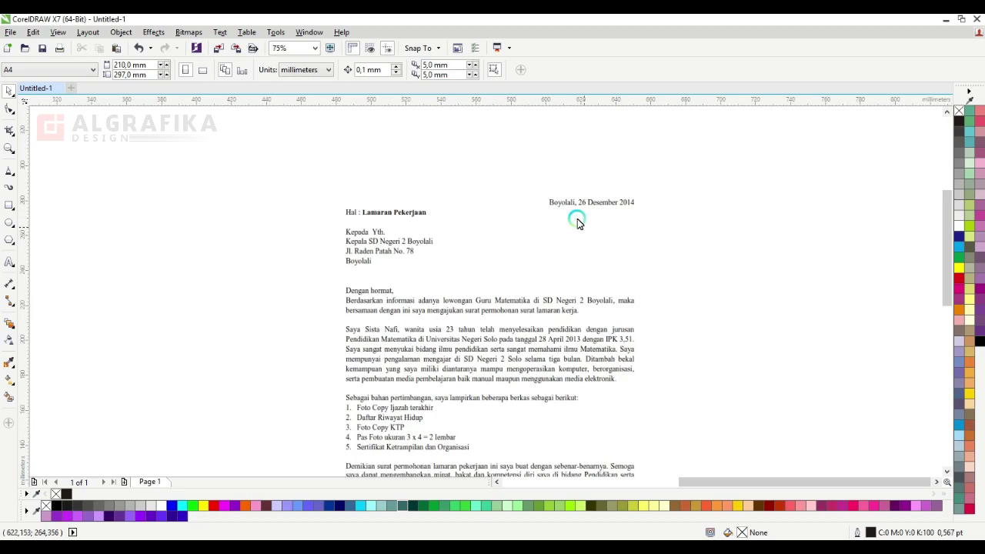
Step: Examine the layout and wording of the job application letter bitmap beside the blank page
{"action": "scroll", "coordinate": [574, 219], "scroll_direction": "down", "scroll_amount": 1}
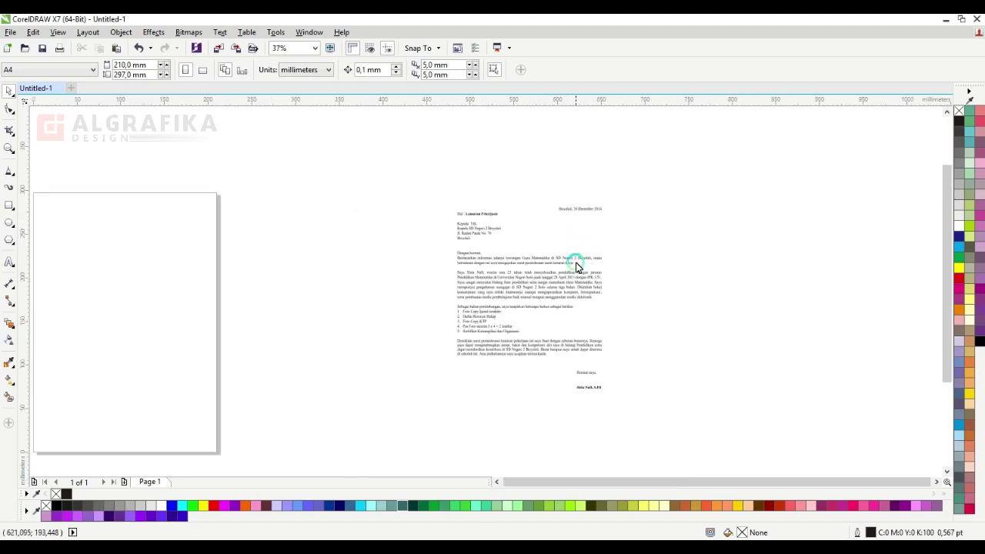
{"action": "scroll", "coordinate": [577, 267], "scroll_direction": "up", "scroll_amount": 1}
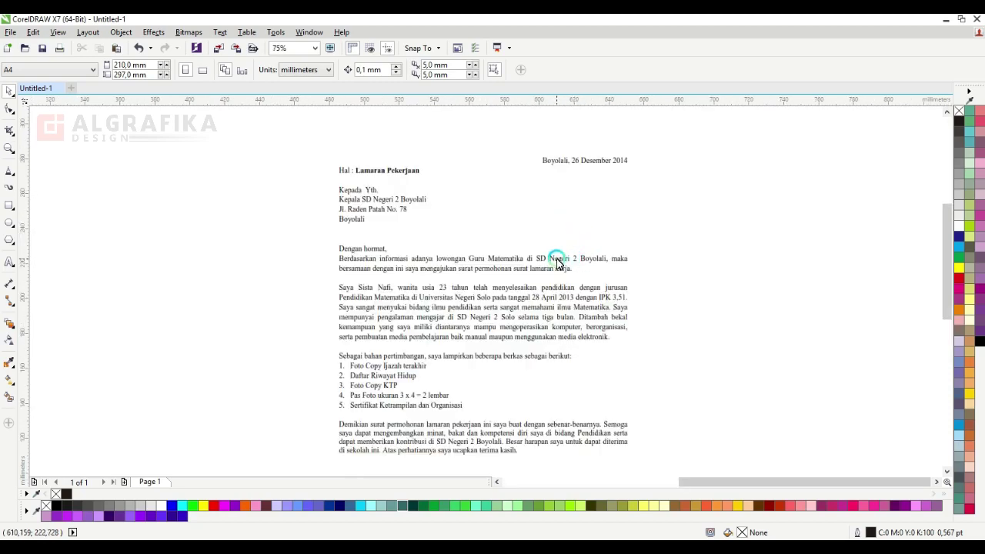
{"action": "scroll", "coordinate": [553, 261], "scroll_direction": "down", "scroll_amount": 1}
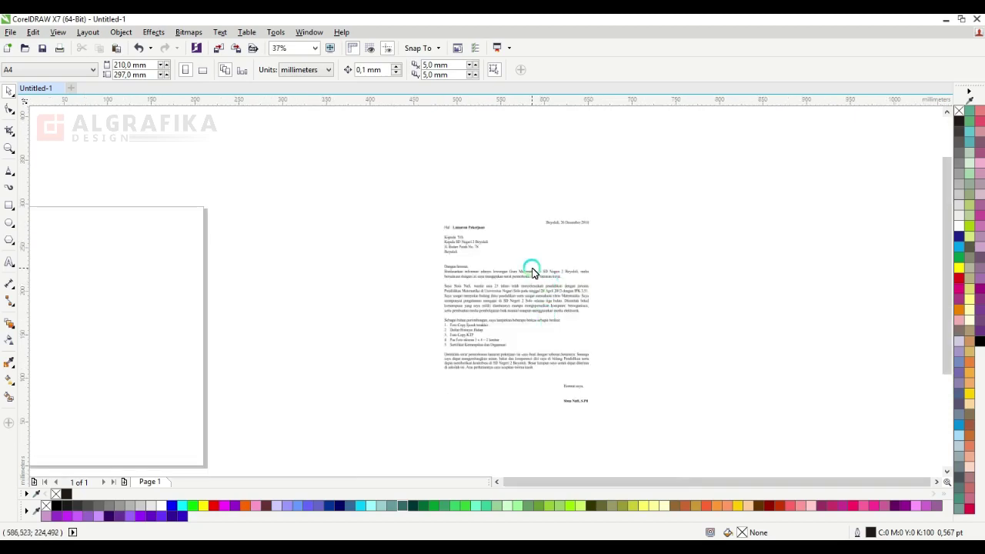
{"action": "scroll", "coordinate": [528, 264], "scroll_direction": "up", "scroll_amount": 1}
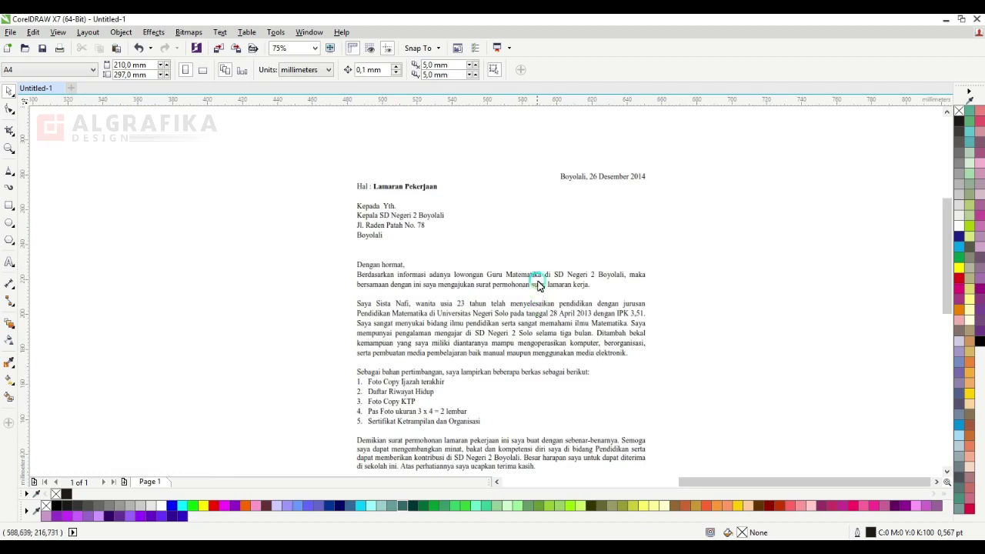
{"action": "scroll", "coordinate": [539, 285], "scroll_direction": "down", "scroll_amount": 1}
{"action": "left_click", "coordinate": [541, 282]}
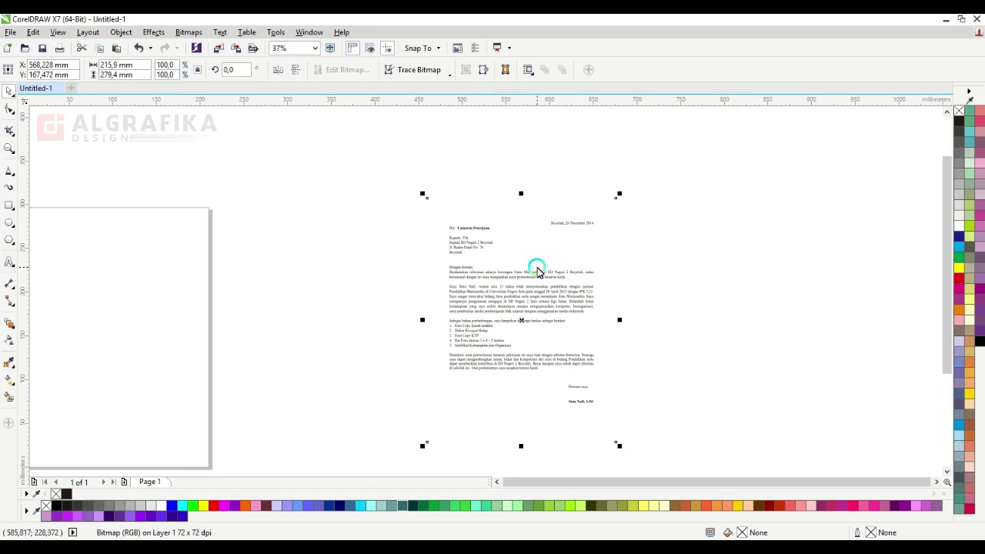
{"action": "scroll", "coordinate": [537, 268], "scroll_direction": "up", "scroll_amount": 5}
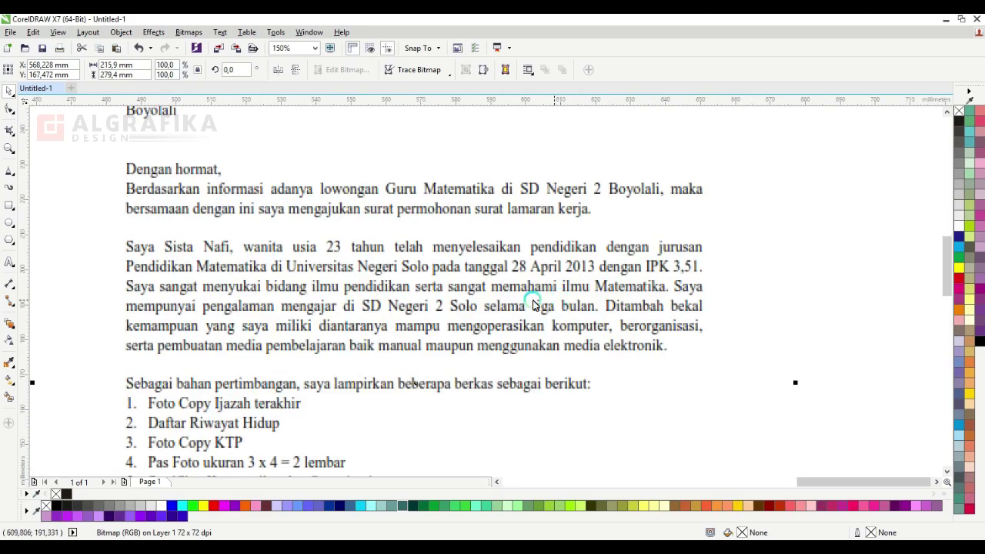
{"action": "scroll", "coordinate": [686, 264], "scroll_direction": "down", "scroll_amount": 5}
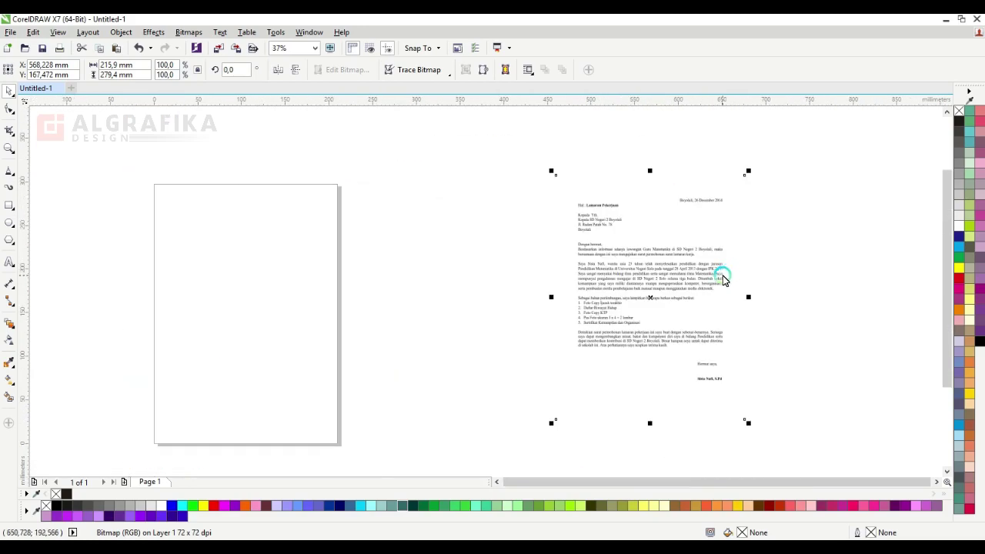
Step: Deselect the letter bitmap and set the page size to A4
{"action": "left_click", "coordinate": [502, 268]}
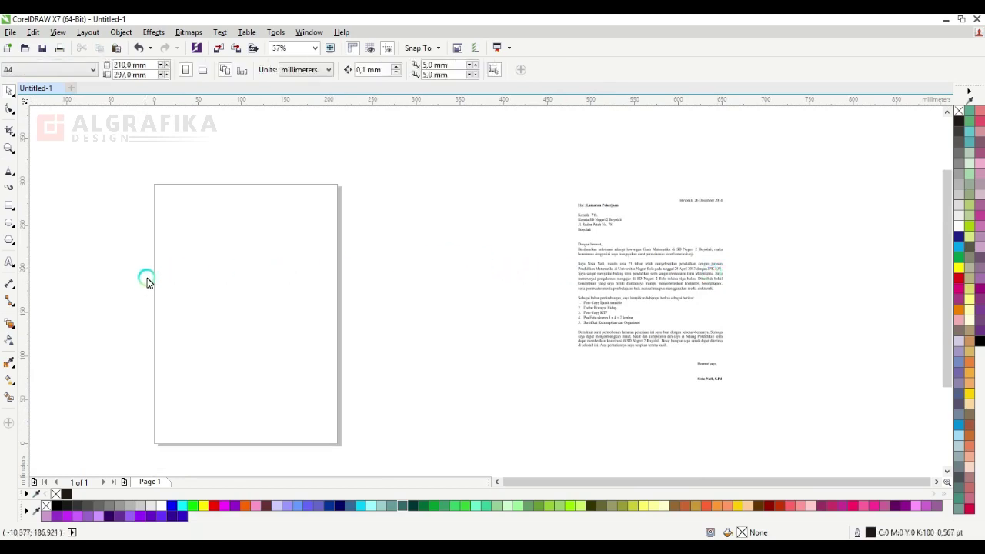
{"action": "left_click", "coordinate": [31, 70]}
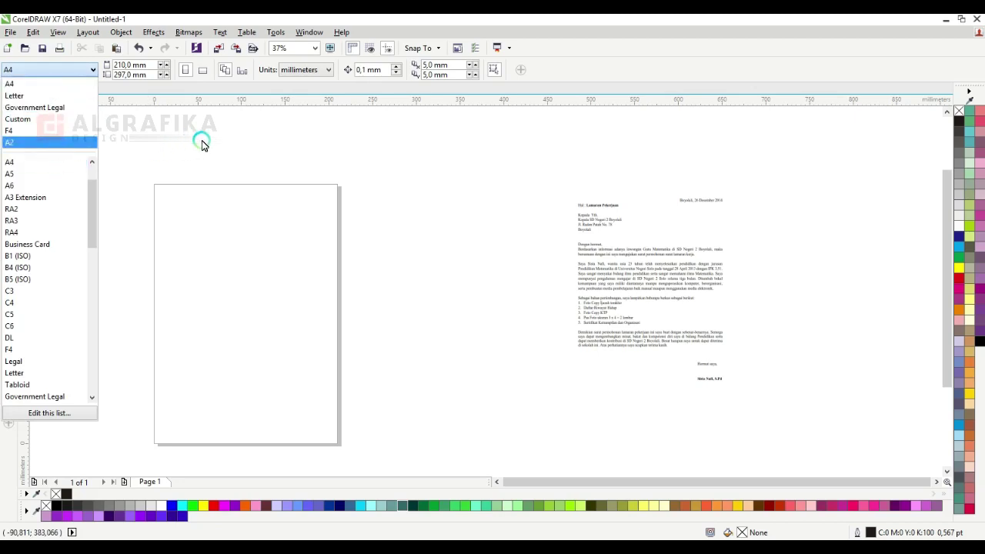
{"action": "left_click", "coordinate": [32, 86]}
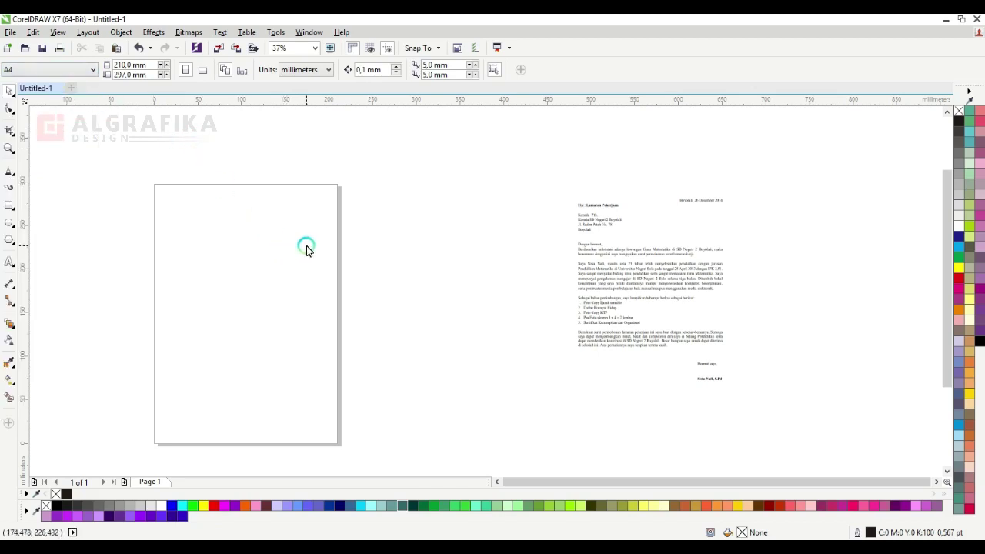
Step: Place artistic text reading "ghjgkjgkjhkjhj" in the empty area between the page and the reference letter
{"action": "left_click", "coordinate": [10, 264]}
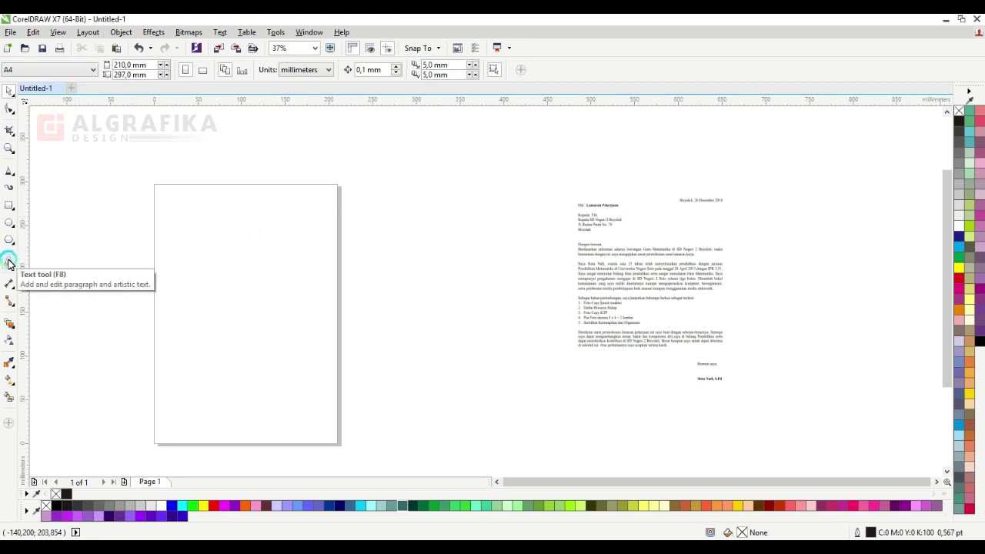
{"action": "left_click", "coordinate": [10, 264]}
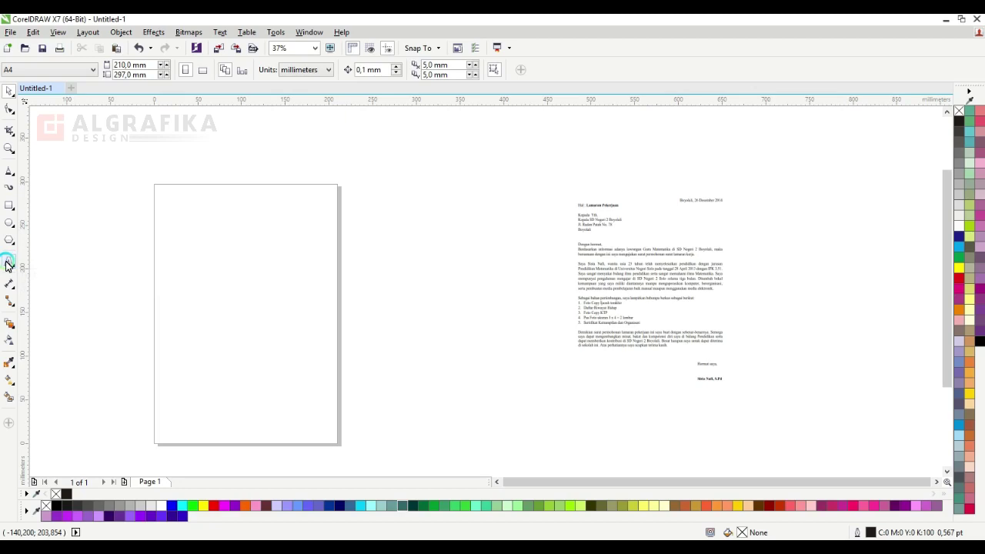
{"action": "left_click", "coordinate": [133, 262]}
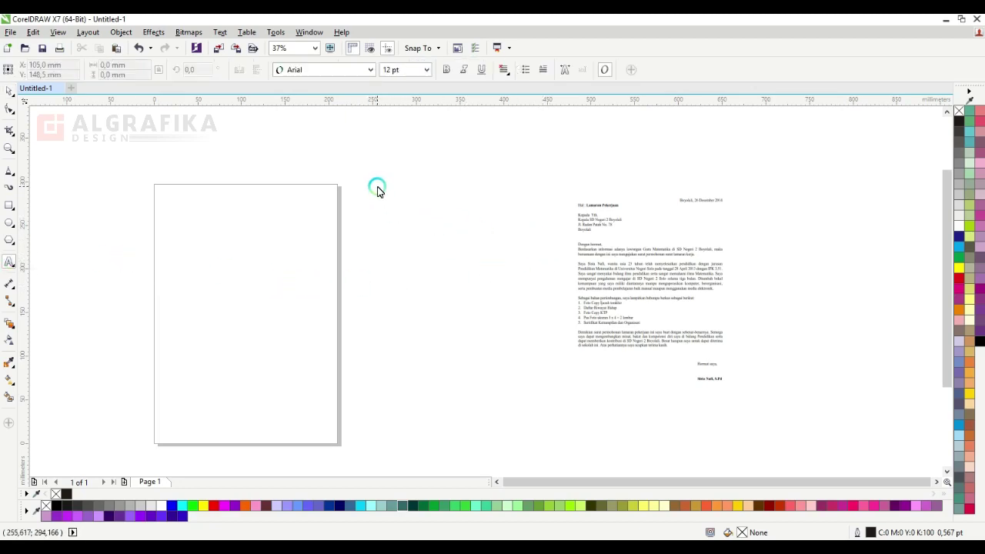
{"action": "left_click", "coordinate": [424, 154]}
{"action": "left_click", "coordinate": [385, 244]}
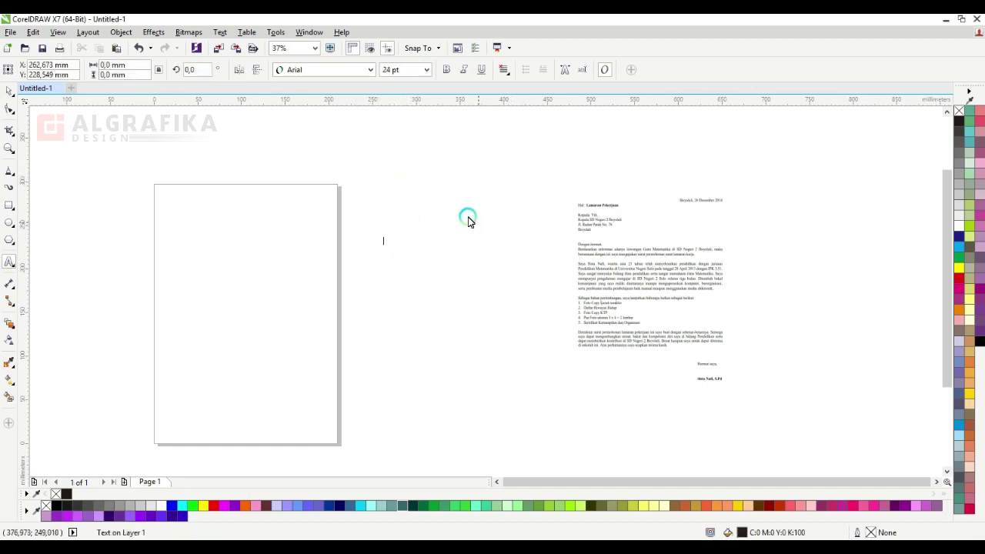
{"action": "scroll", "coordinate": [395, 180], "scroll_direction": "up", "scroll_amount": 2}
{"action": "type", "text": "ghjgkjgkj"}
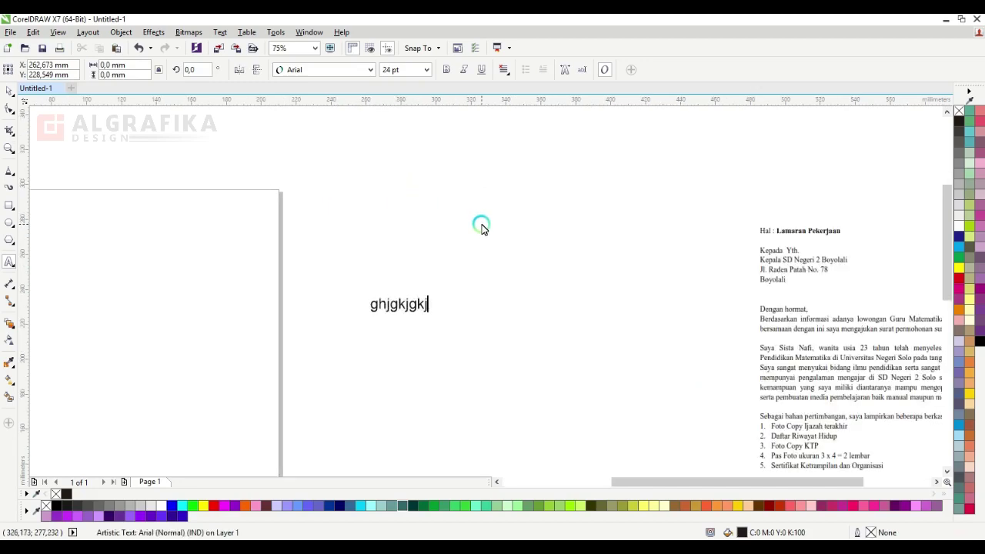
{"action": "type", "text": "hkjhj"}
{"action": "scroll", "coordinate": [440, 316], "scroll_direction": "up", "scroll_amount": 2}
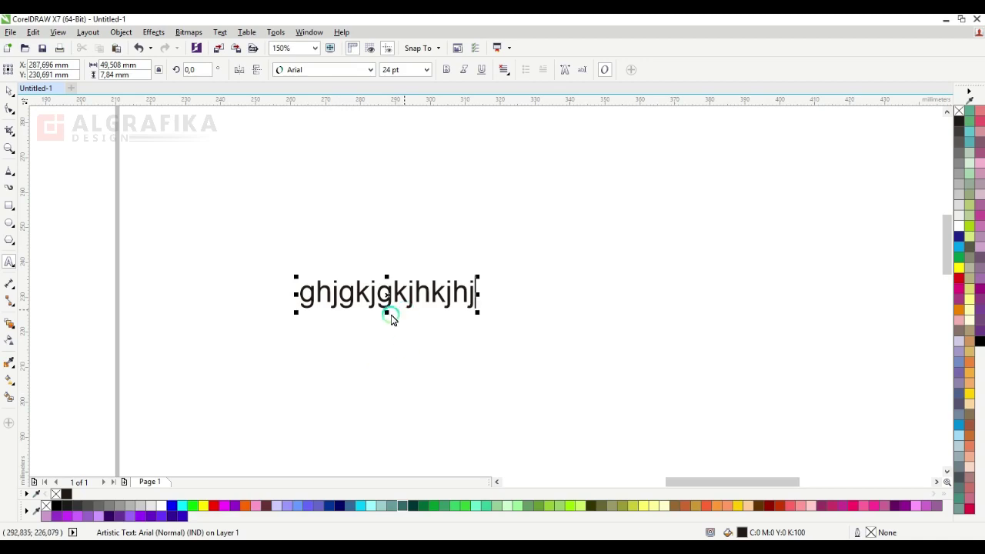
Step: Delete the sample artistic text beside the page
{"action": "left_click", "coordinate": [9, 90]}
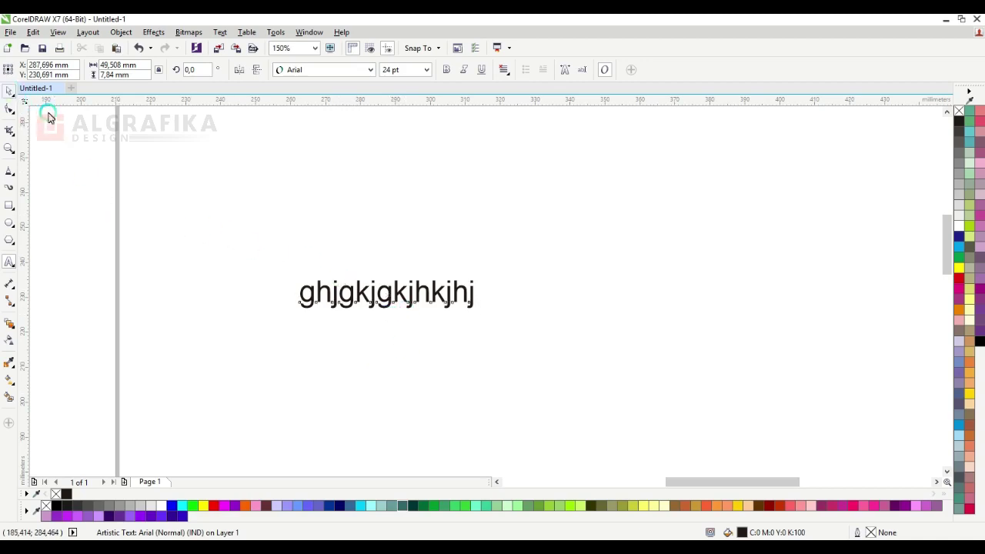
{"action": "left_click", "coordinate": [396, 289]}
{"action": "key", "text": "Delete"}
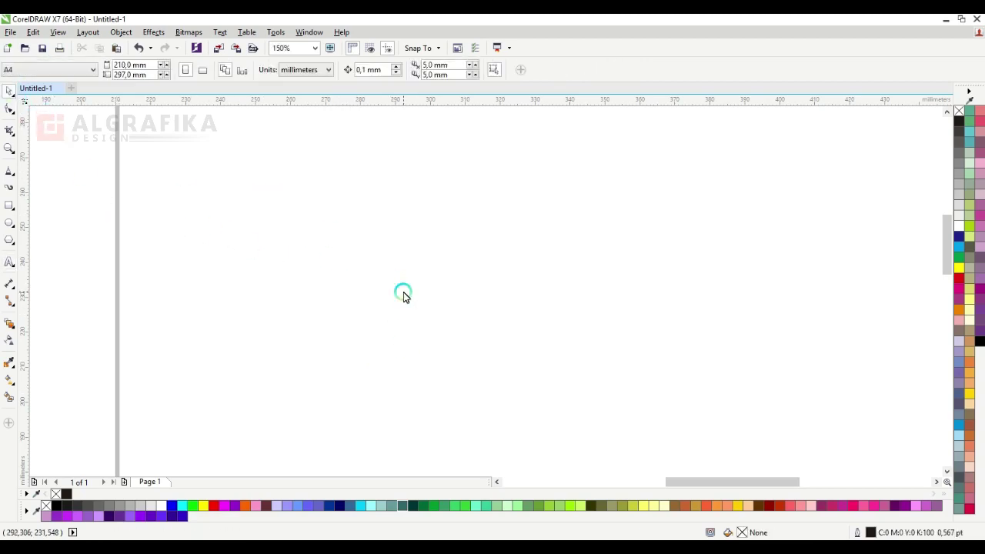
Step: Draw a paragraph text frame about 190 mm wide and 124 mm high across the upper part of the page
{"action": "scroll", "coordinate": [409, 297], "scroll_direction": "down", "scroll_amount": 3}
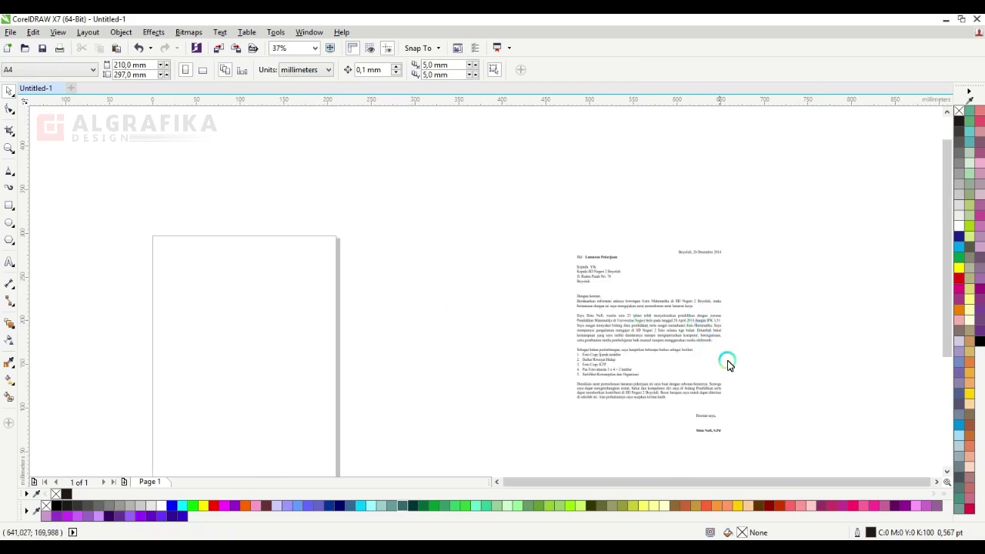
{"action": "scroll", "coordinate": [716, 323], "scroll_direction": "up", "scroll_amount": 2}
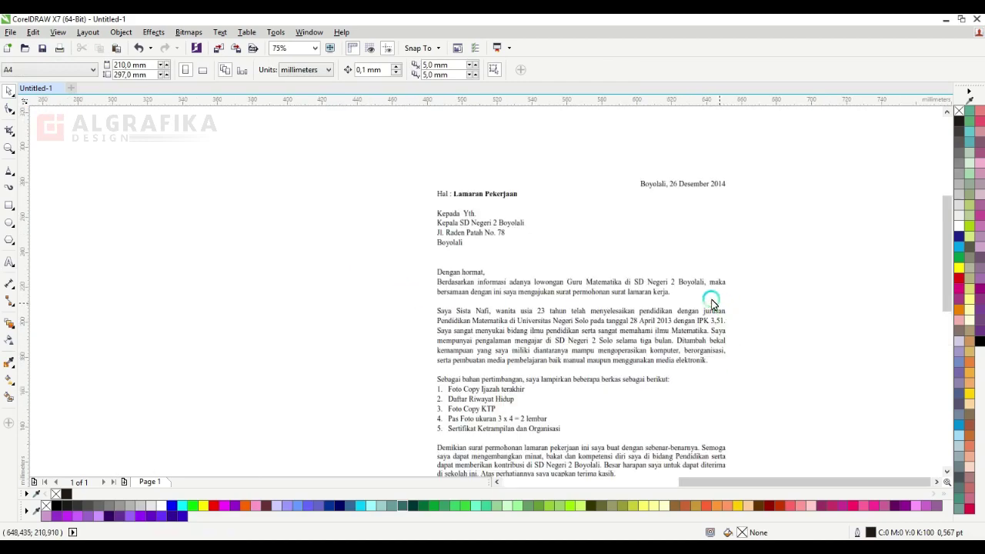
{"action": "scroll", "coordinate": [522, 292], "scroll_direction": "up", "scroll_amount": 2}
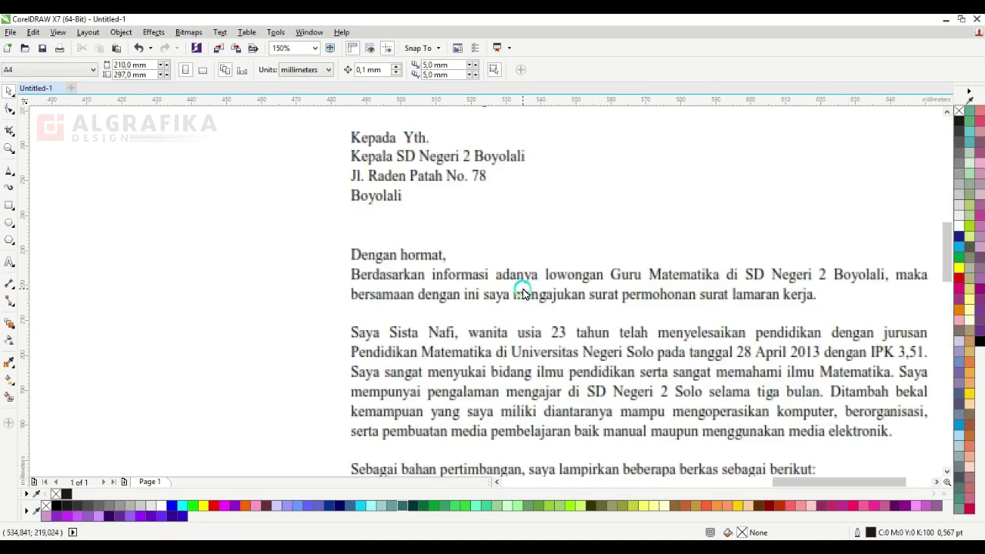
{"action": "scroll", "coordinate": [529, 293], "scroll_direction": "down", "scroll_amount": 3}
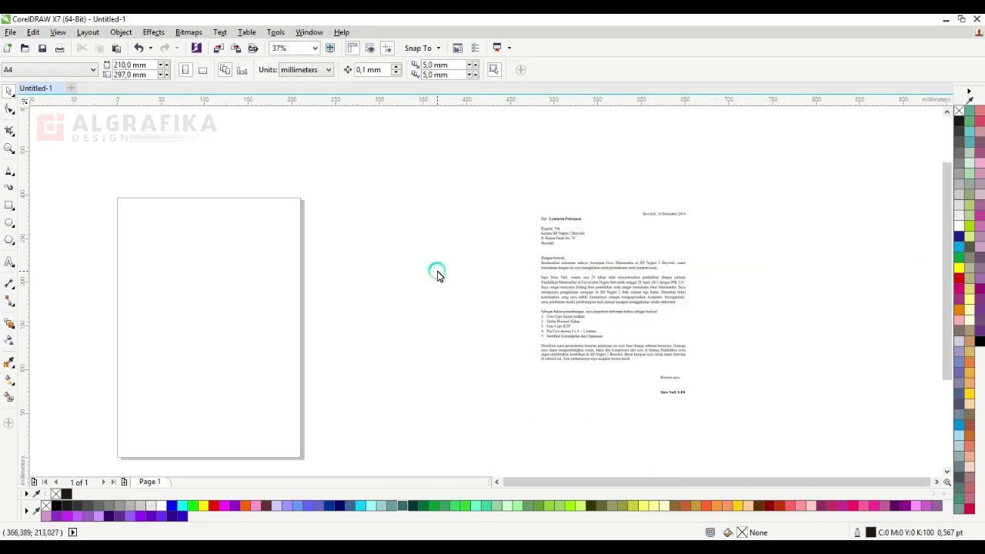
{"action": "left_click", "coordinate": [9, 263]}
{"action": "scroll", "coordinate": [126, 207], "scroll_direction": "up", "scroll_amount": 2}
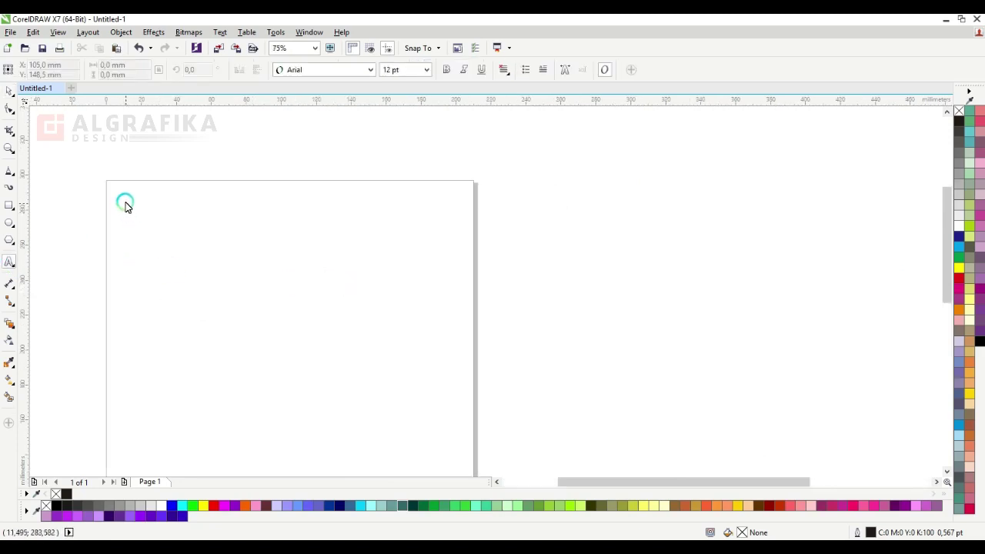
{"action": "left_click_drag", "start_coordinate": [124, 198], "coordinate": [456, 413]}
{"action": "left_click", "coordinate": [11, 92]}
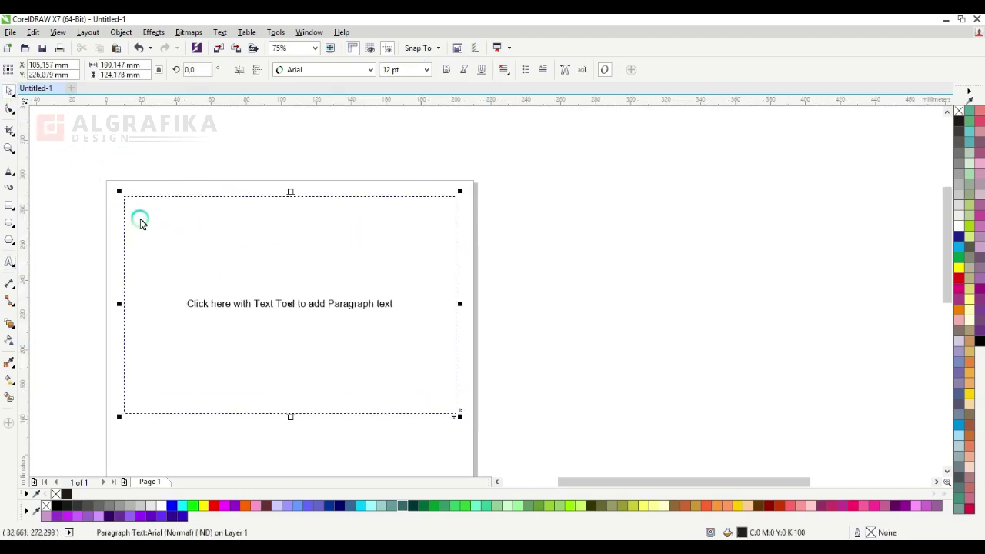
Step: Move the paragraph text frame down the page to about X 105.9 mm, Y 204.2 mm, leaving space above it
{"action": "scroll", "coordinate": [103, 217], "scroll_direction": "up", "scroll_amount": 1}
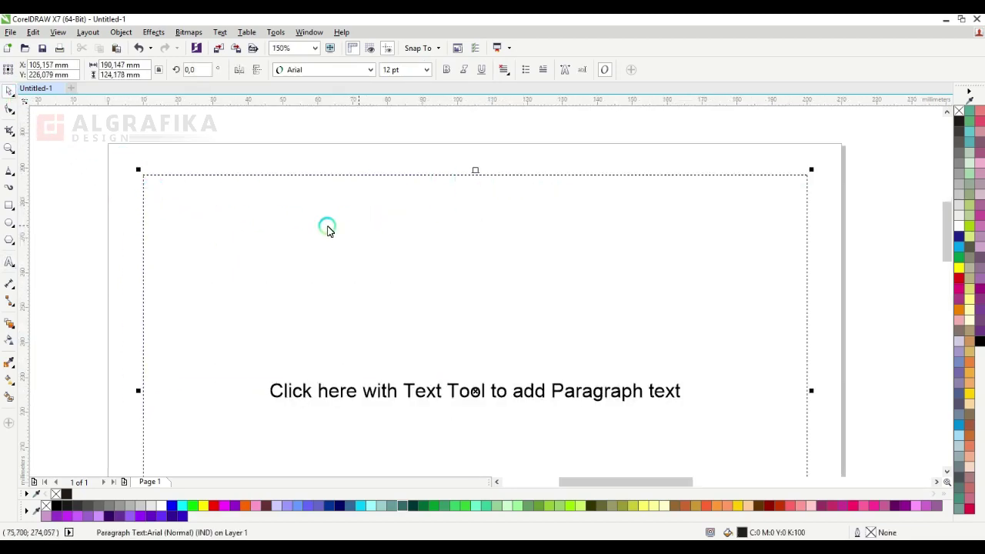
{"action": "left_click_drag", "start_coordinate": [202, 256], "coordinate": [214, 260]}
{"action": "scroll", "coordinate": [242, 223], "scroll_direction": "down", "scroll_amount": 1}
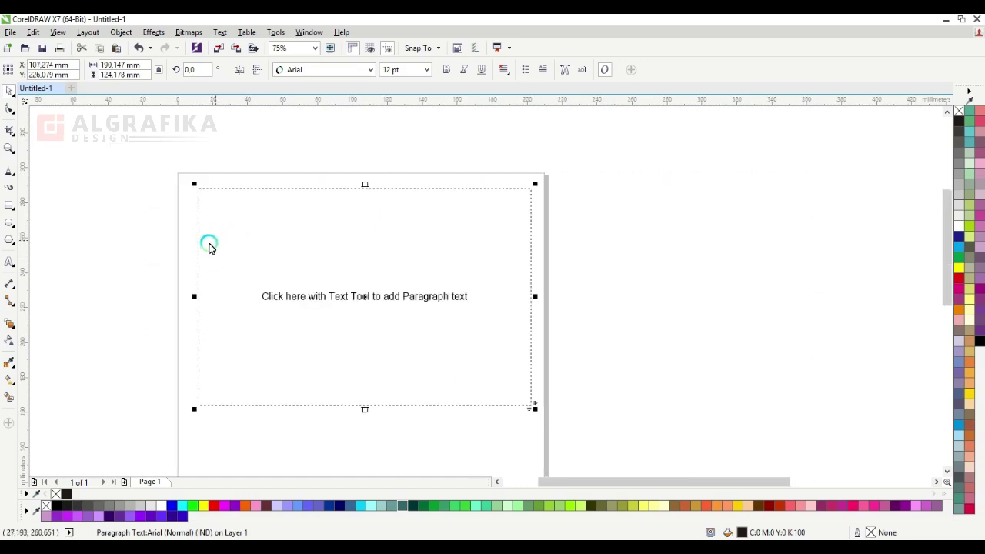
{"action": "scroll", "coordinate": [194, 302], "scroll_direction": "up", "scroll_amount": 1}
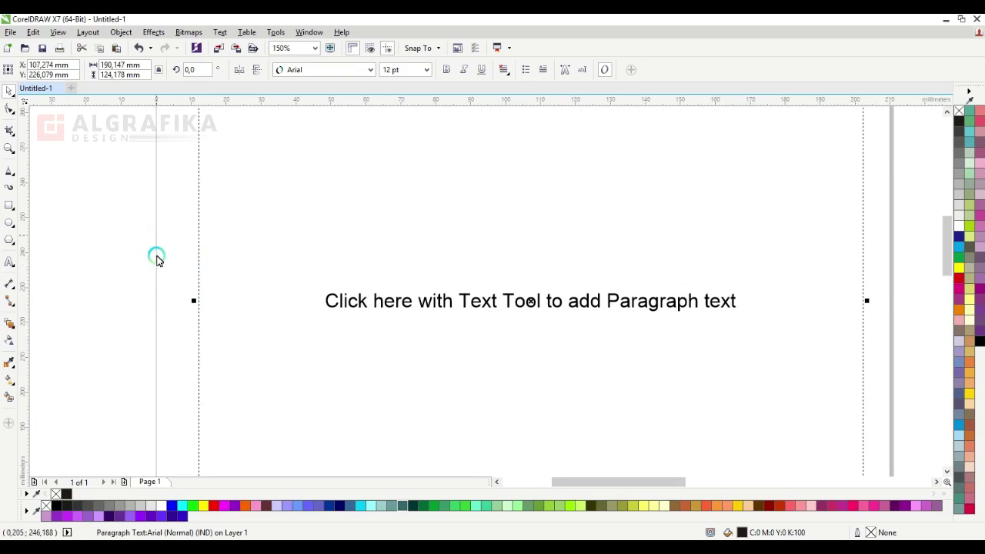
{"action": "scroll", "coordinate": [157, 262], "scroll_direction": "down", "scroll_amount": 1}
{"action": "left_click_drag", "start_coordinate": [183, 301], "coordinate": [187, 336]}
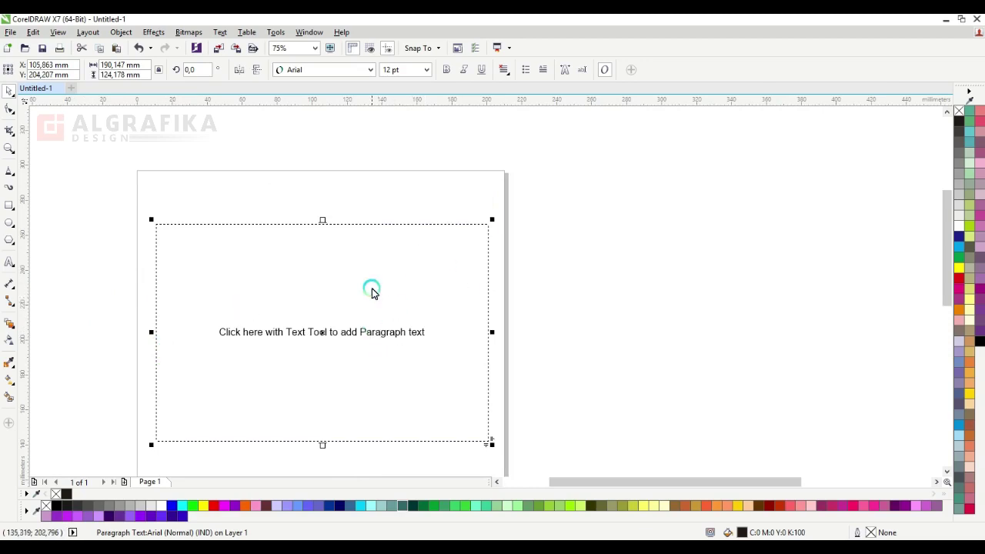
Step: Extend the paragraph text frame downward to a height of about 213 mm
{"action": "scroll", "coordinate": [372, 288], "scroll_direction": "down", "scroll_amount": 2}
{"action": "left_click_drag", "start_coordinate": [362, 317], "coordinate": [362, 354]}
{"action": "scroll", "coordinate": [374, 309], "scroll_direction": "up", "scroll_amount": 2}
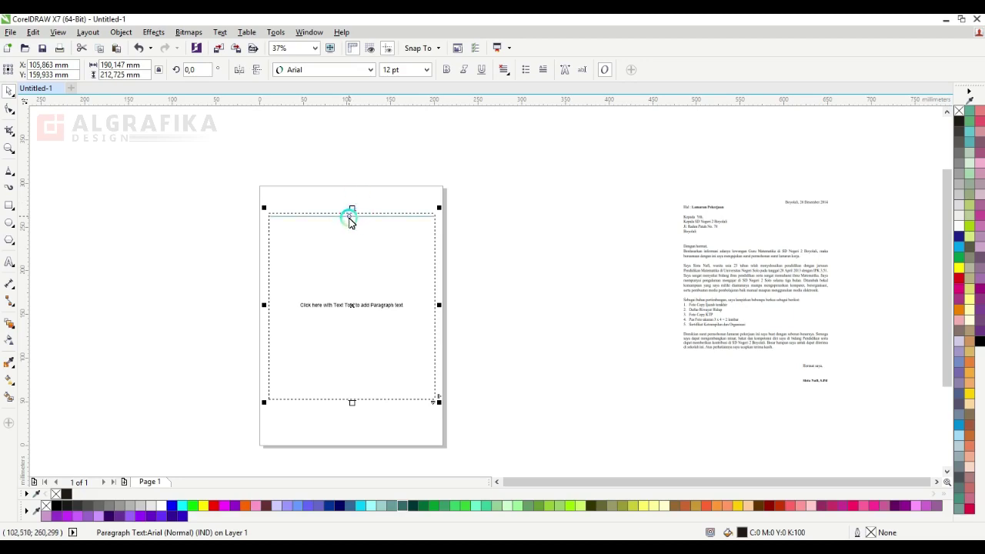
Step: Set the paragraph text frame's alignment to Full Justify to match the sample letter
{"action": "scroll", "coordinate": [844, 258], "scroll_direction": "up", "scroll_amount": 1}
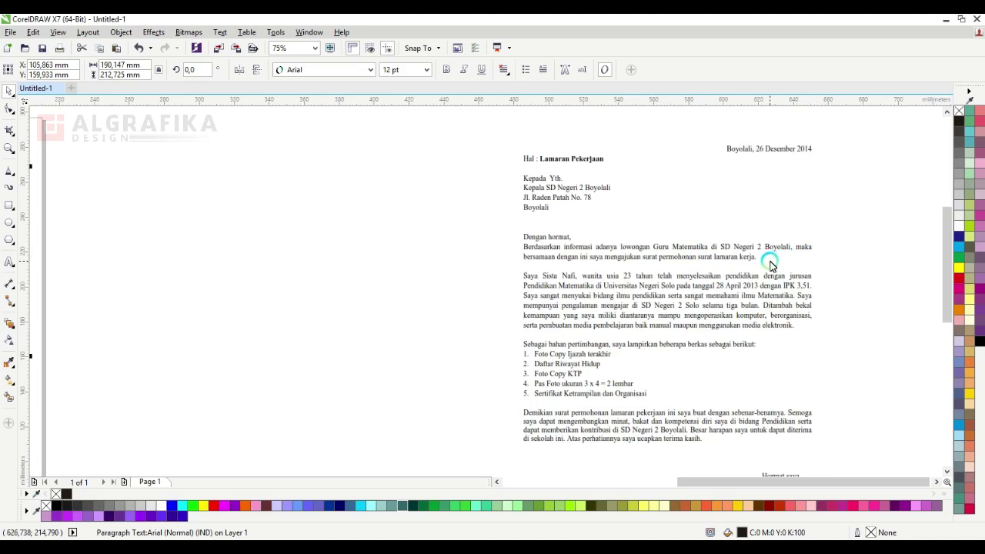
{"action": "scroll", "coordinate": [715, 297], "scroll_direction": "down", "scroll_amount": 2}
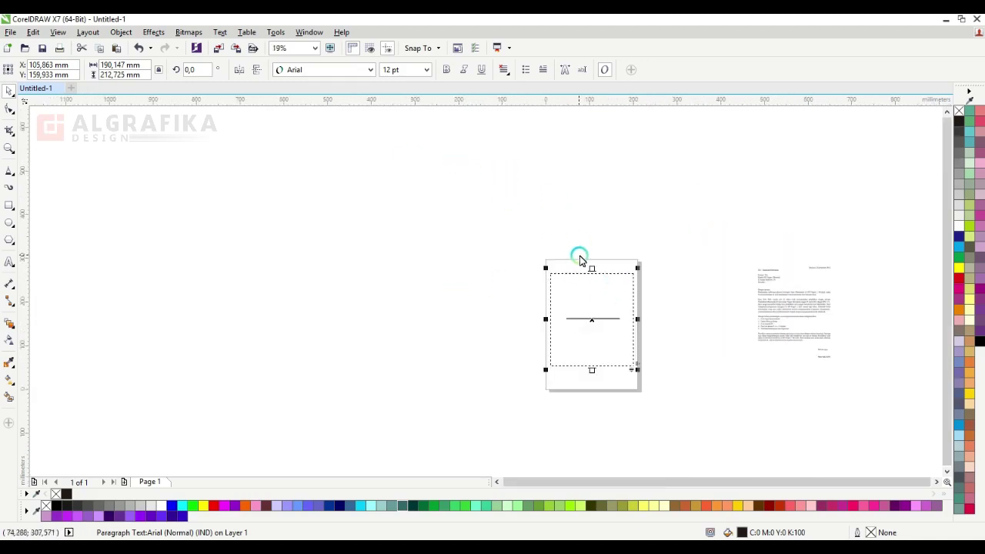
{"action": "left_click", "coordinate": [504, 70]}
{"action": "left_click", "coordinate": [314, 231]}
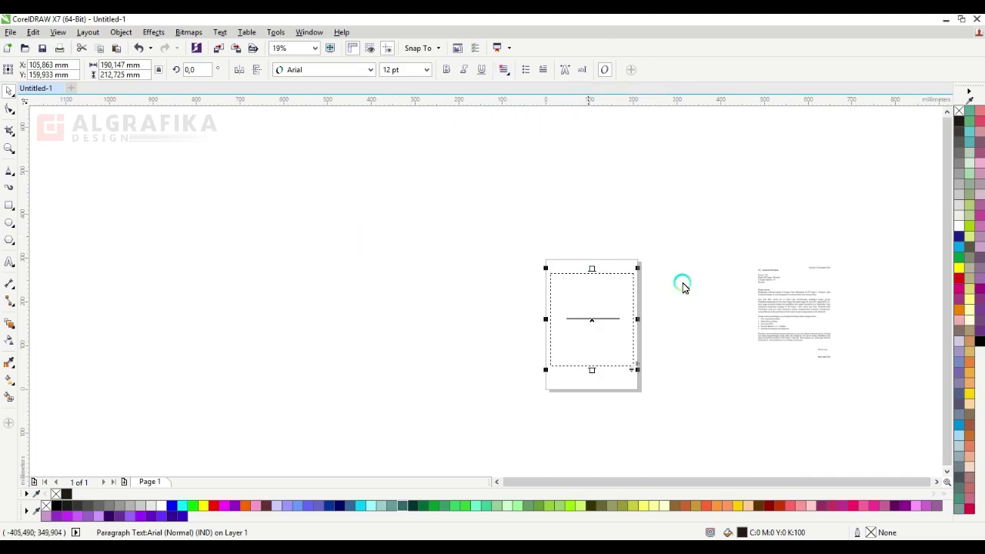
{"action": "scroll", "coordinate": [682, 285], "scroll_direction": "up", "scroll_amount": 2}
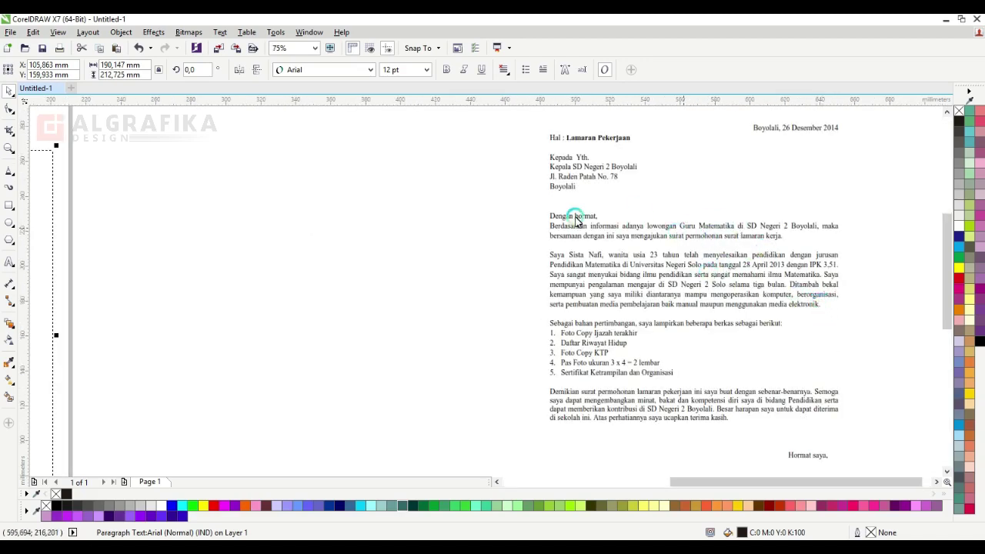
{"action": "scroll", "coordinate": [371, 214], "scroll_direction": "down", "scroll_amount": 1}
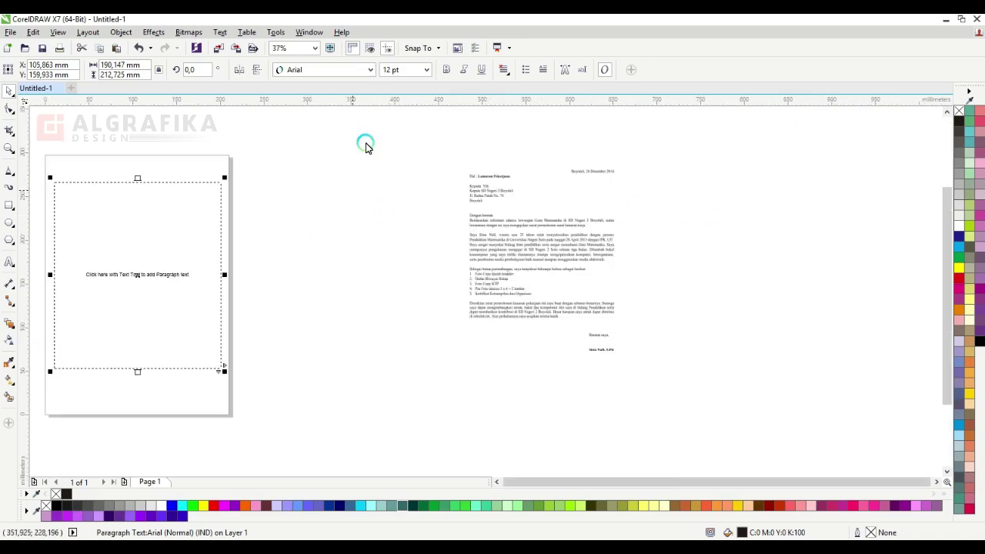
{"action": "left_click", "coordinate": [504, 70]}
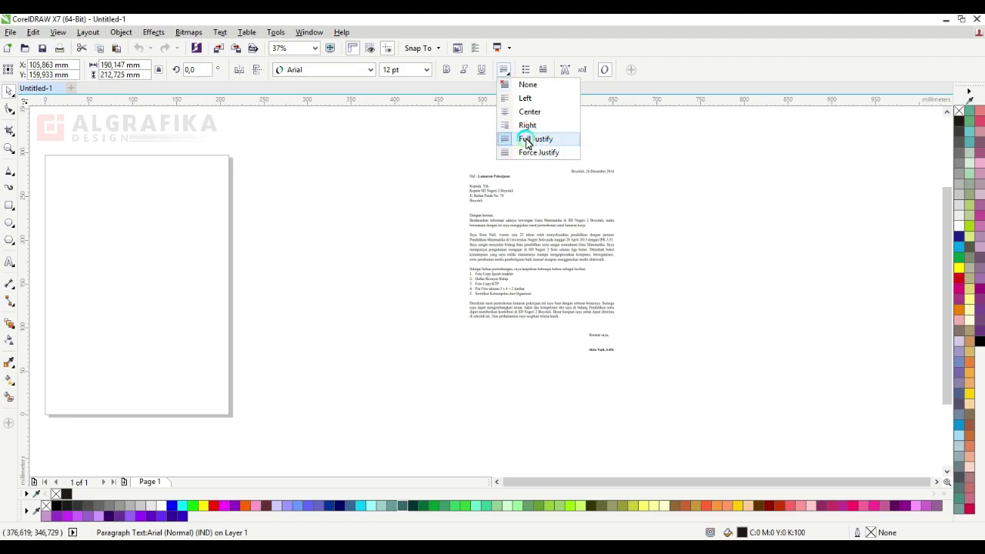
{"action": "left_click", "coordinate": [527, 140]}
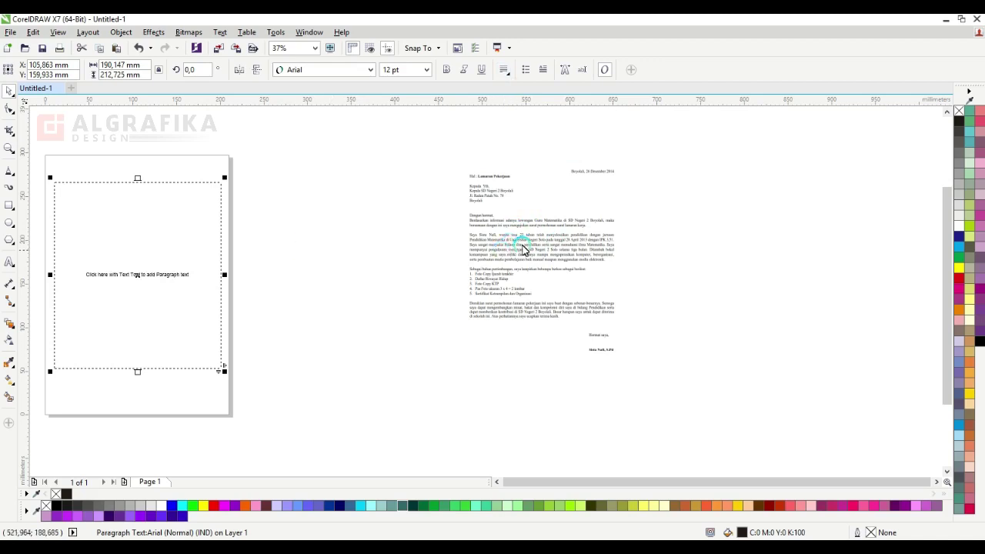
Step: Enter placeholder text from the start of the paragraph frame until it wraps onto a second line
{"action": "scroll", "coordinate": [537, 244], "scroll_direction": "down", "scroll_amount": 1}
{"action": "scroll", "coordinate": [341, 228], "scroll_direction": "up", "scroll_amount": 1}
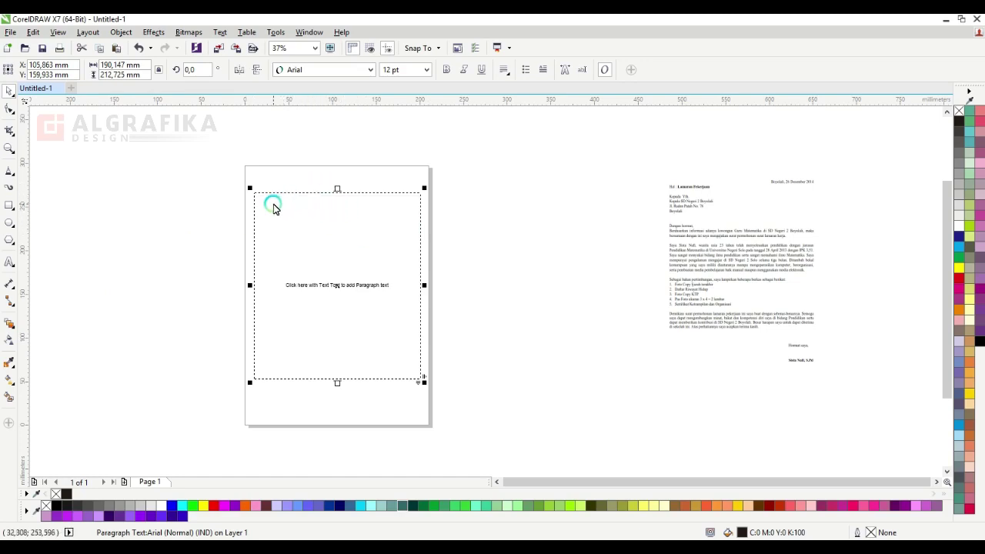
{"action": "left_click", "coordinate": [7, 265]}
{"action": "left_click", "coordinate": [257, 198]}
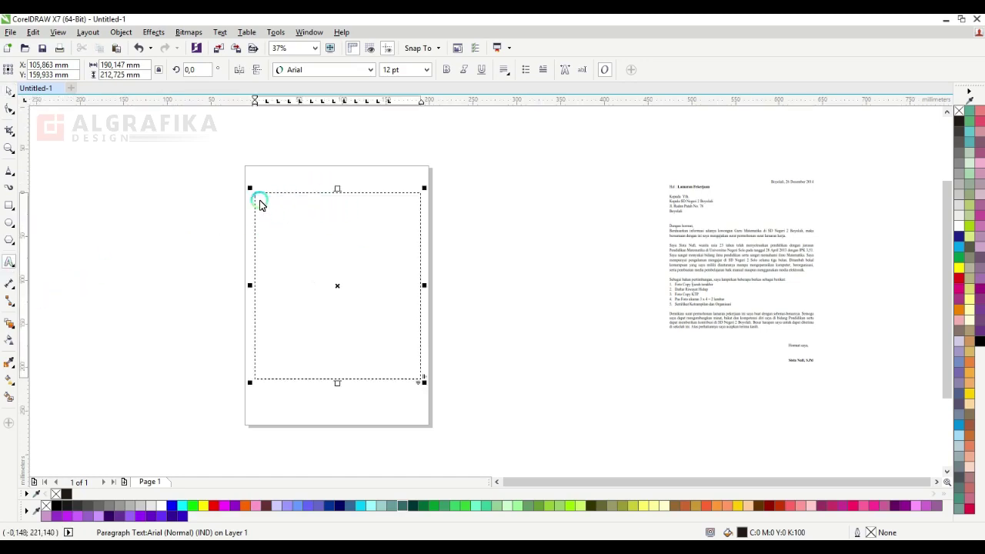
{"action": "scroll", "coordinate": [269, 197], "scroll_direction": "up", "scroll_amount": 4}
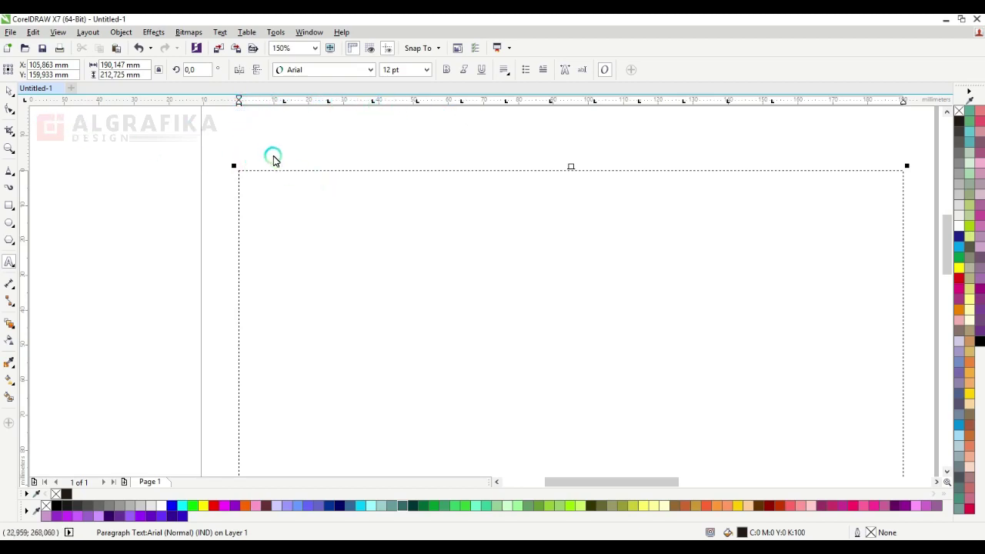
{"action": "scroll", "coordinate": [365, 221], "scroll_direction": "down", "scroll_amount": 2}
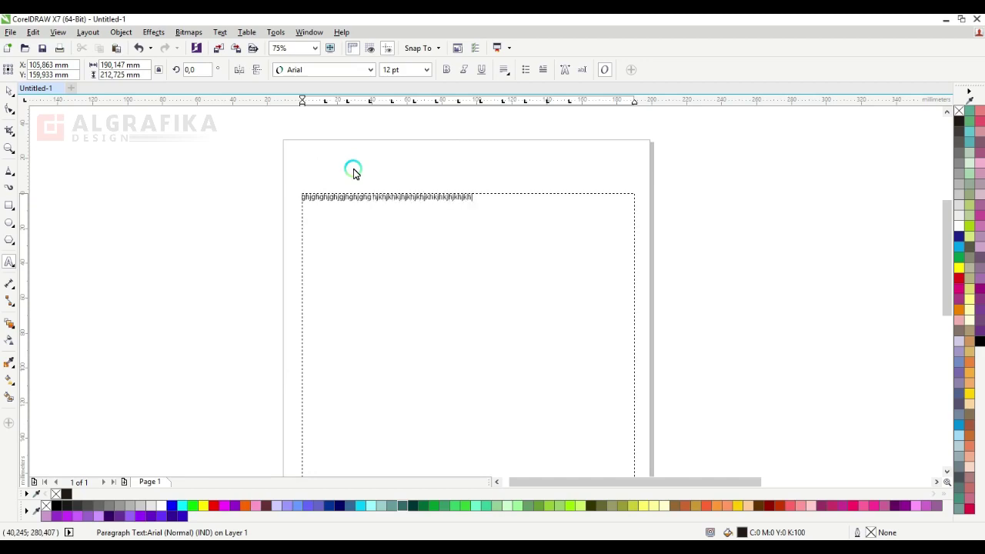
{"action": "left_click", "coordinate": [416, 197]}
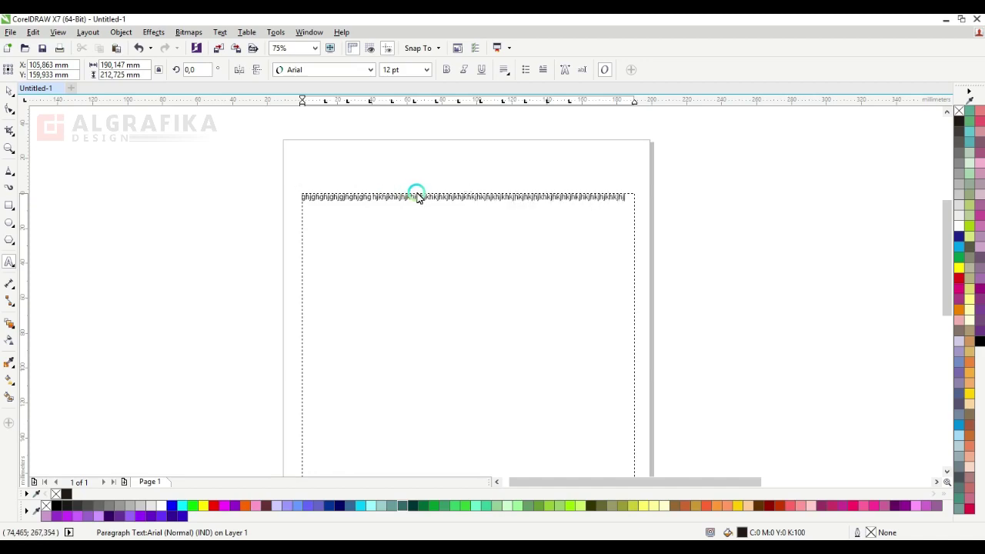
{"action": "type", "text": "hjk"}
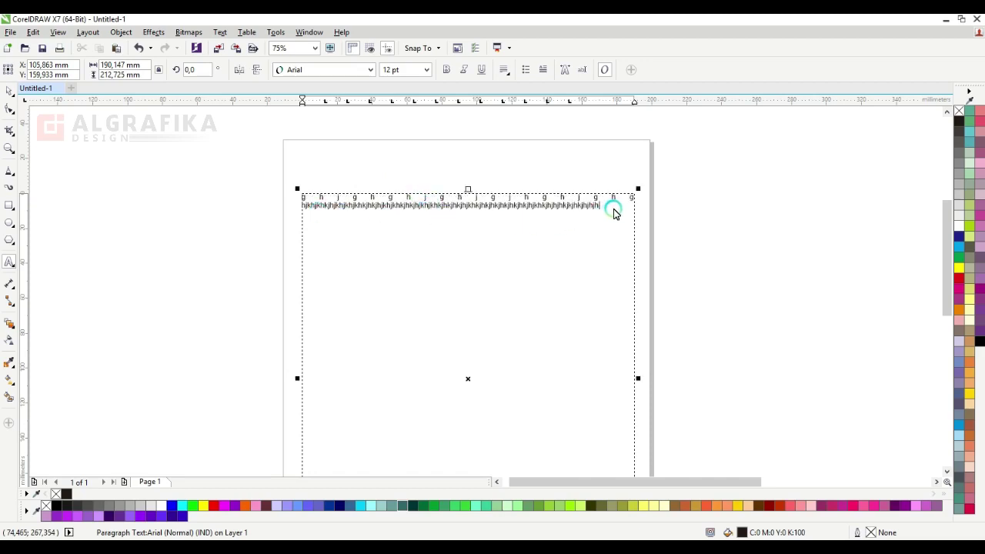
Step: Replace the placeholder text with another short placeholder line containing spaces, and clear the frame again
{"action": "left_click_drag", "start_coordinate": [614, 210], "coordinate": [303, 201]}
{"action": "type", "text": "dgfdgfdgfgfh klkjkl;jkl;jkl kl;kjkljkljkljkl kljkljkljkl"}
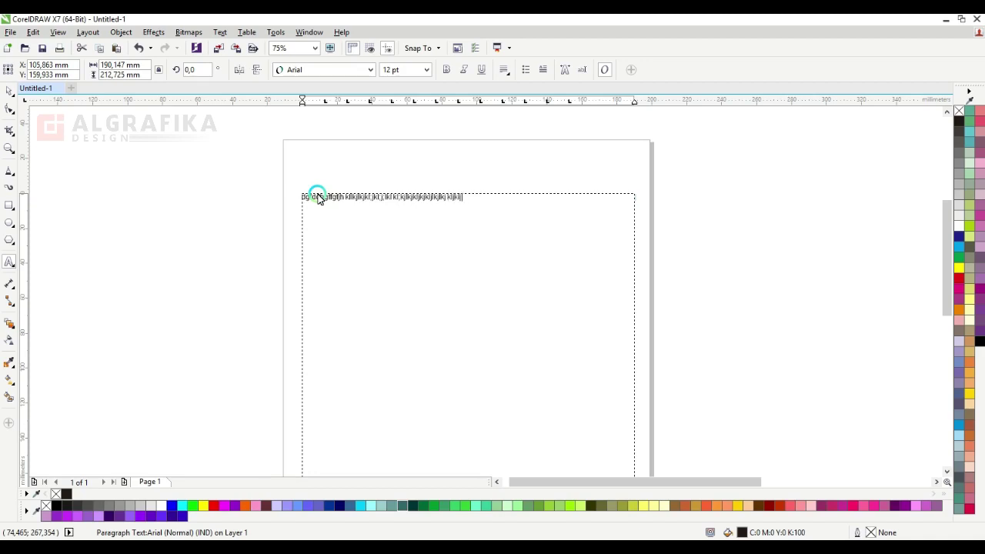
{"action": "left_click", "coordinate": [10, 90]}
{"action": "left_click", "coordinate": [385, 210]}
{"action": "left_click", "coordinate": [385, 213]}
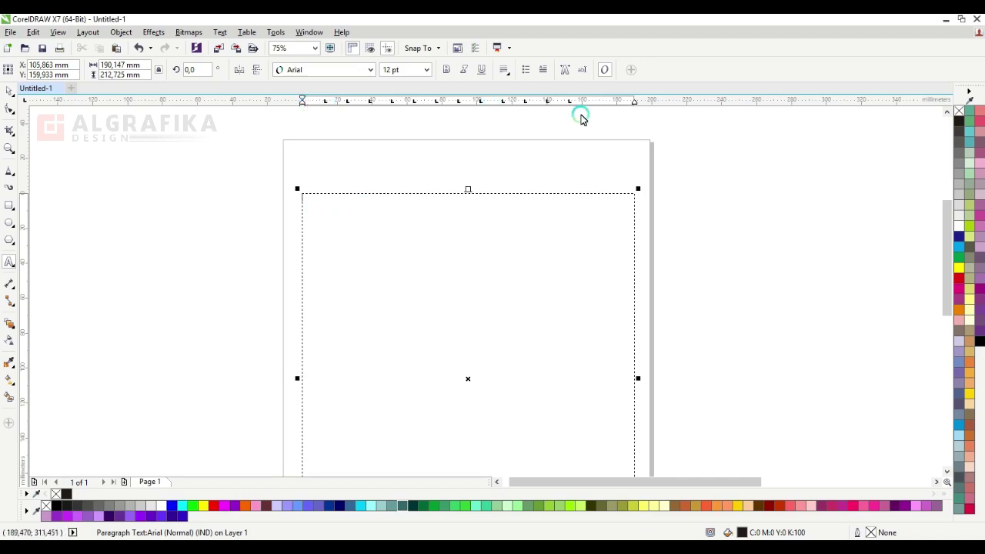
Step: Following the sample letter's numbered list, enter item "1." with spaced placeholder text at the start of the paragraph frame
{"action": "scroll", "coordinate": [315, 199], "scroll_direction": "down", "scroll_amount": 1}
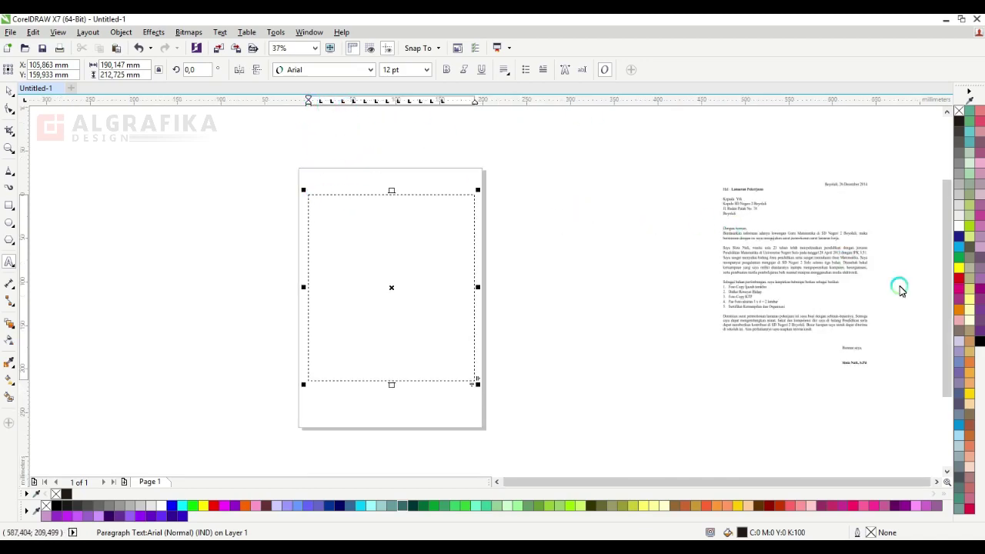
{"action": "scroll", "coordinate": [770, 295], "scroll_direction": "up", "scroll_amount": 3}
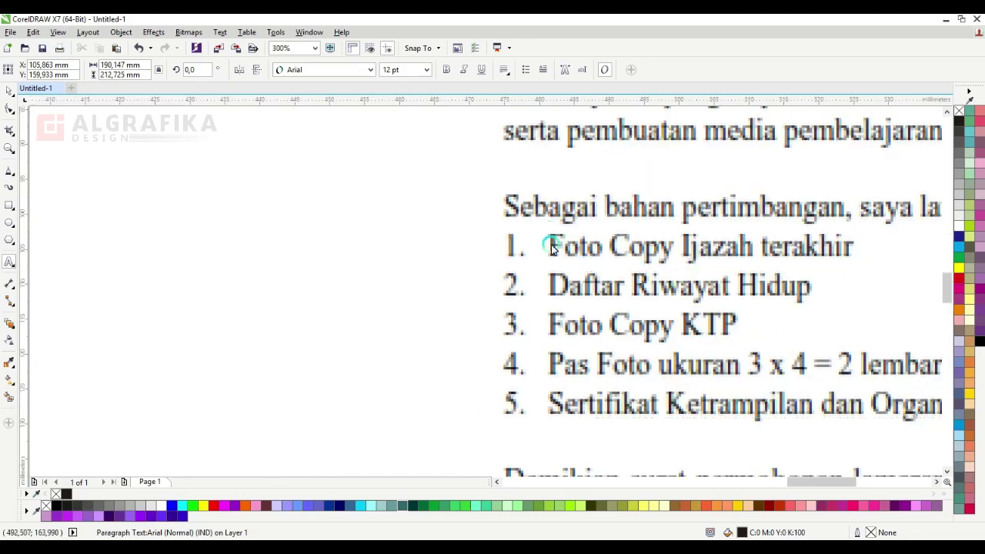
{"action": "scroll", "coordinate": [608, 296], "scroll_direction": "down", "scroll_amount": 2}
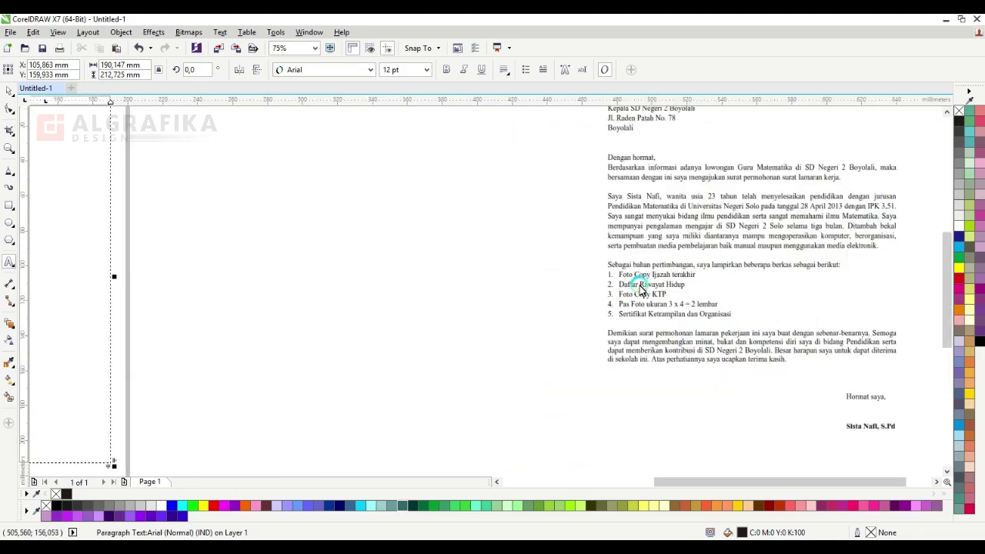
{"action": "scroll", "coordinate": [544, 286], "scroll_direction": "down", "scroll_amount": 1}
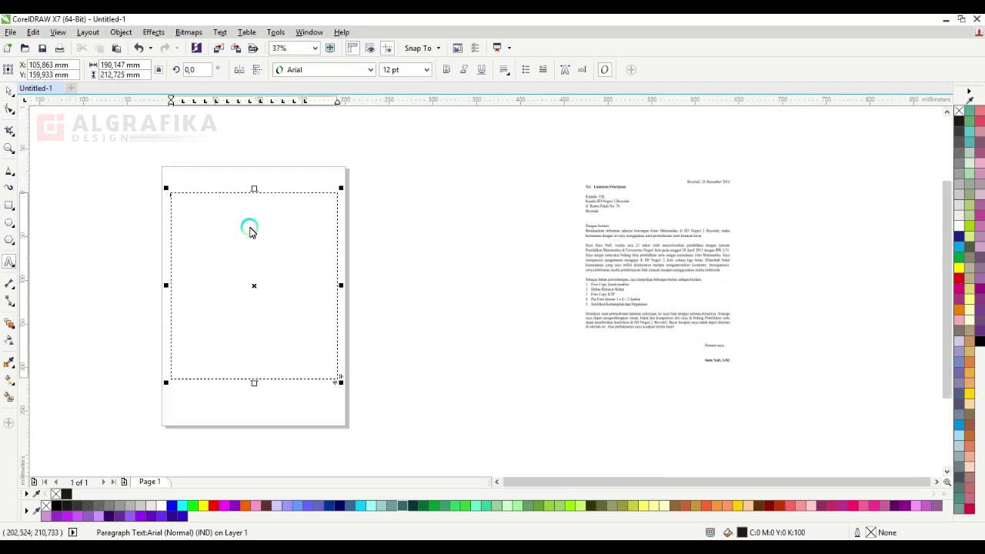
{"action": "scroll", "coordinate": [171, 193], "scroll_direction": "up", "scroll_amount": 2}
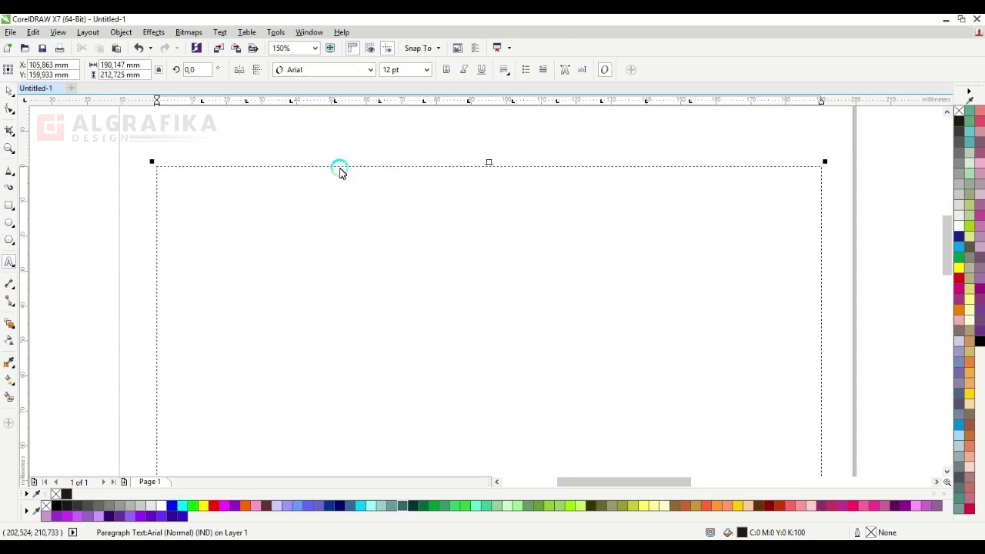
{"action": "type", "text": "1."}
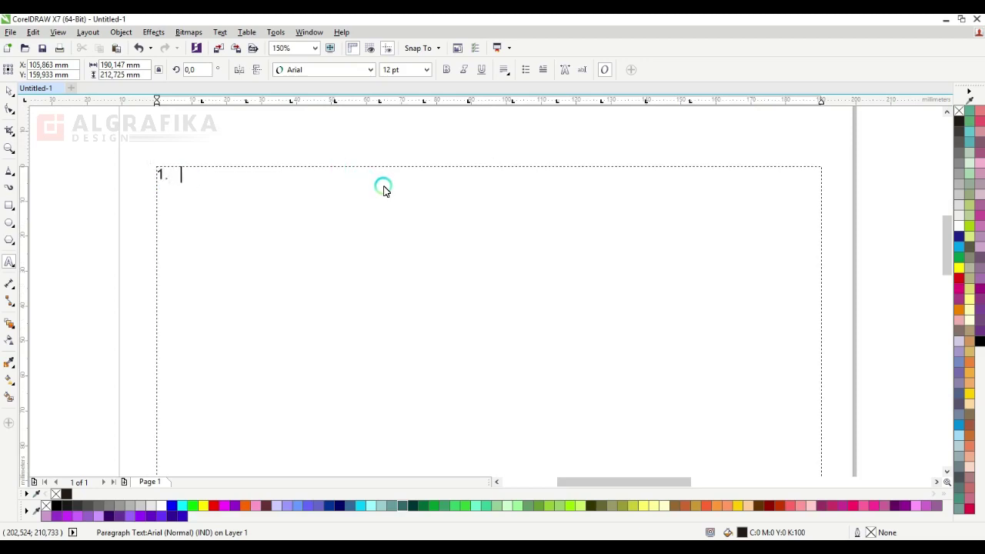
{"action": "key", "text": "Tab"}
{"action": "type", "text": "hkjhkjhkjhkjhkjhkjhj"}
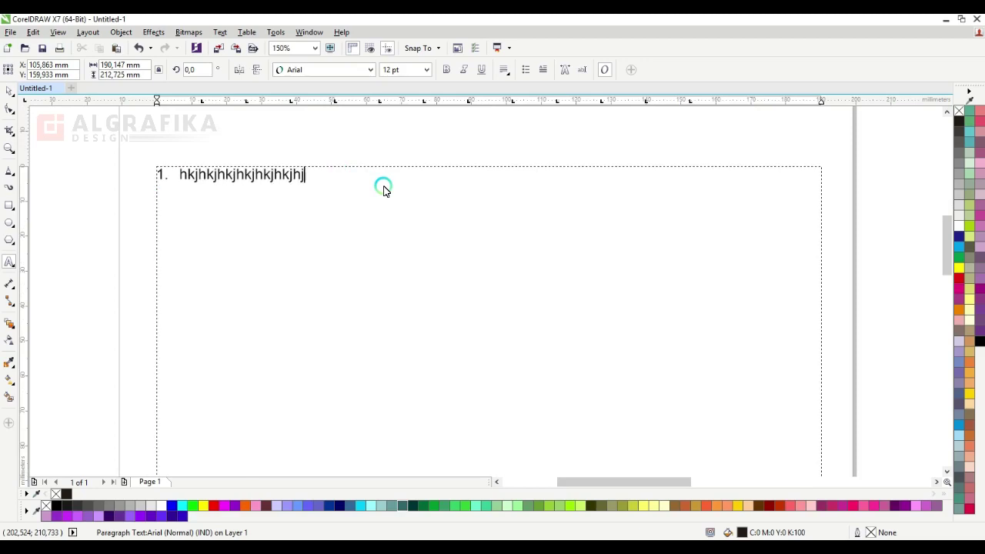
Step: Add placeholder items 2 and 3 below the first item, and delete the whole trial list
{"action": "type", "text": "h 2. "}
{"action": "type", "text": "jkjkjkljlkljlk"}
{"action": "key", "text": "Return"}
{"action": "type", "text": "3"}
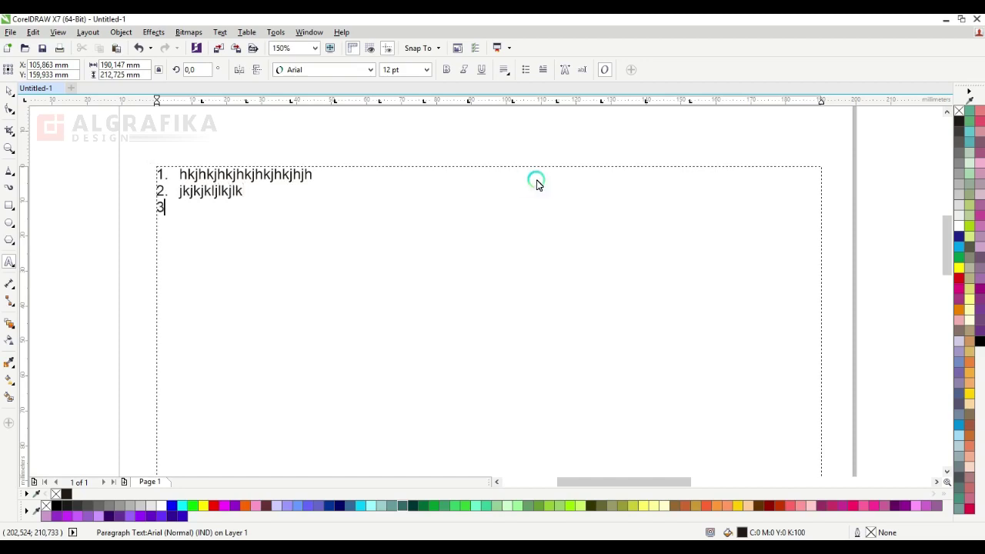
{"action": "type", "text": "jkljlkljkljklj"}
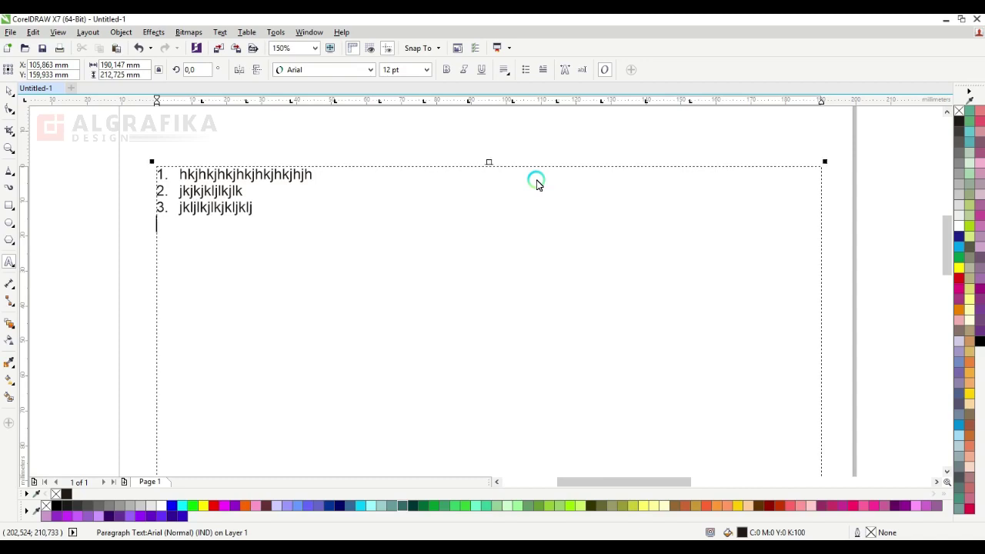
{"action": "left_click_drag", "start_coordinate": [266, 197], "coordinate": [125, 176]}
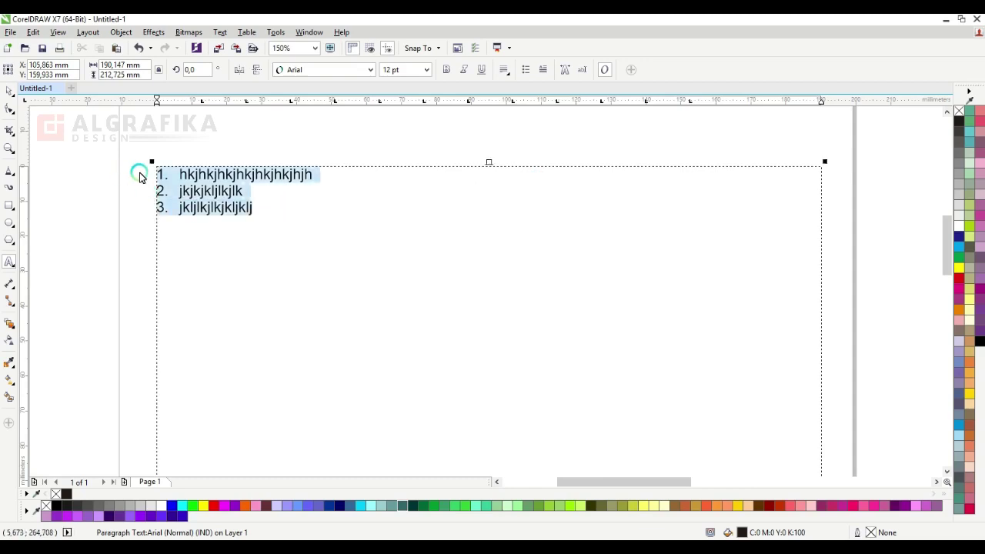
{"action": "key", "text": "Delete"}
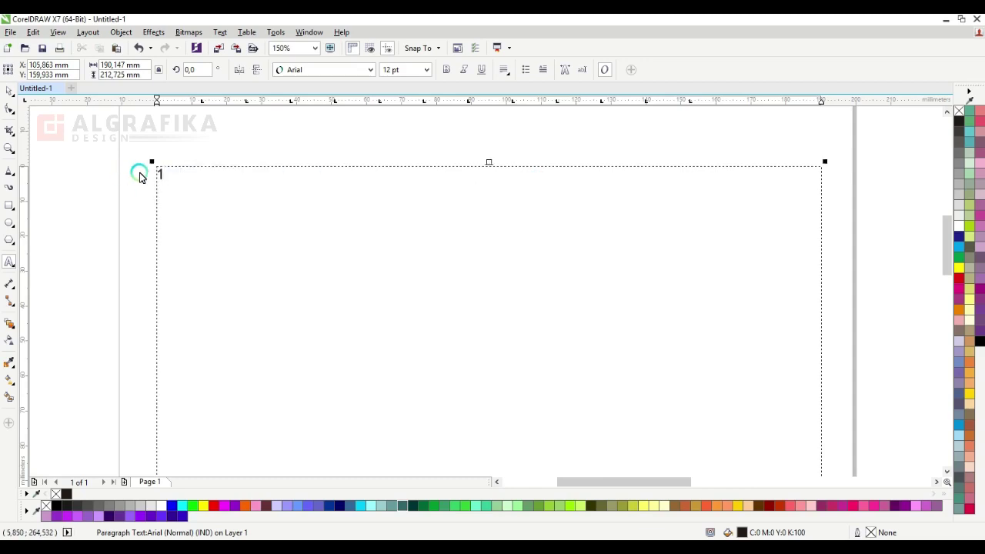
Step: Enter "1.", move the first tab stop to about 7 mm, and add tabbed placeholder text long enough to wrap onto a second line
{"action": "type", "text": "1."}
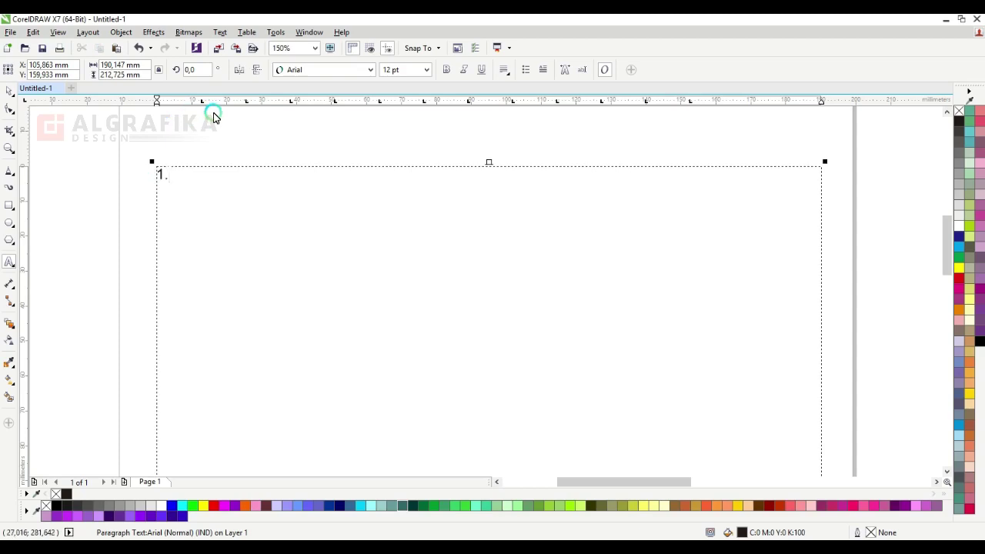
{"action": "key", "text": "Tab"}
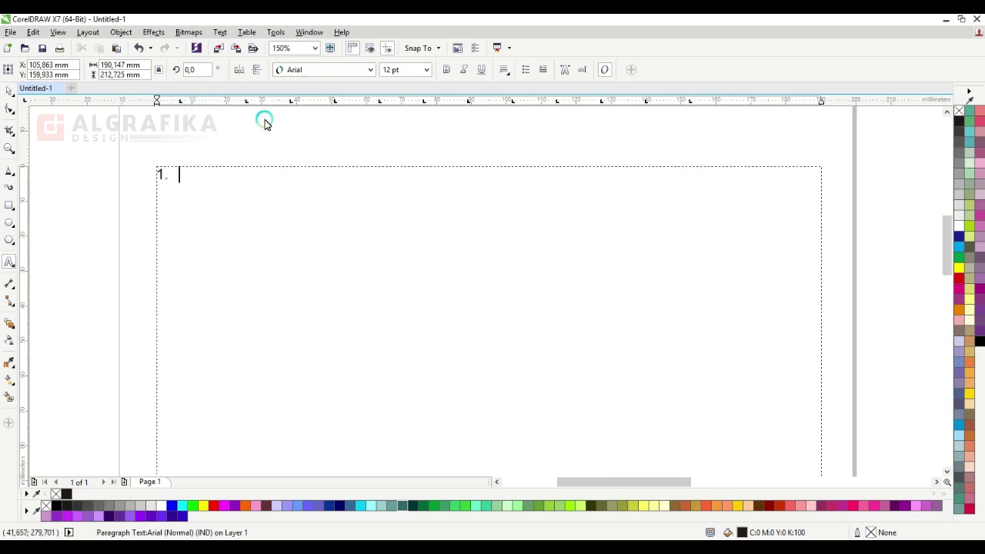
{"action": "type", "text": "hkjhkjhkjhkjhkj jh"}
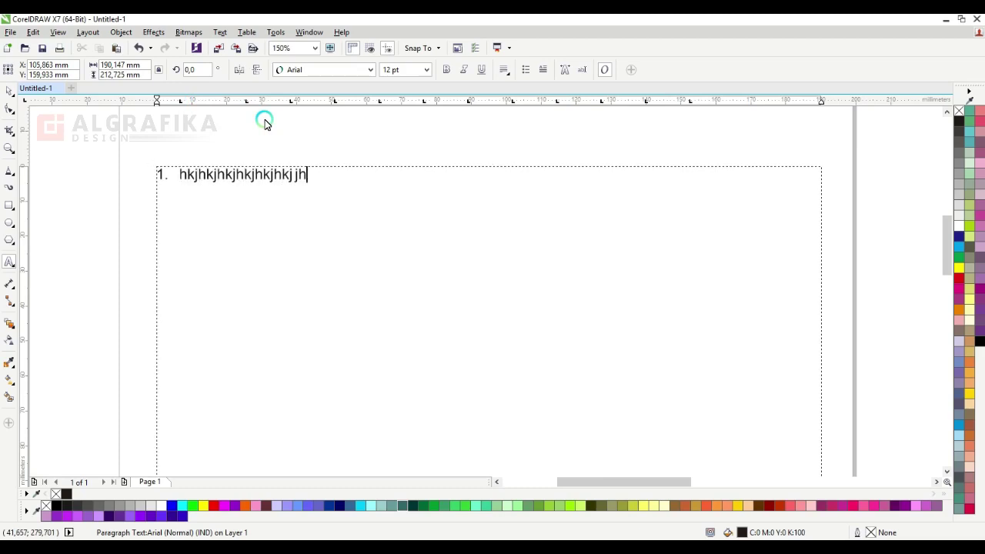
{"action": "type", "text": "kjhkjhkjhkjhjk kjhkjh"}
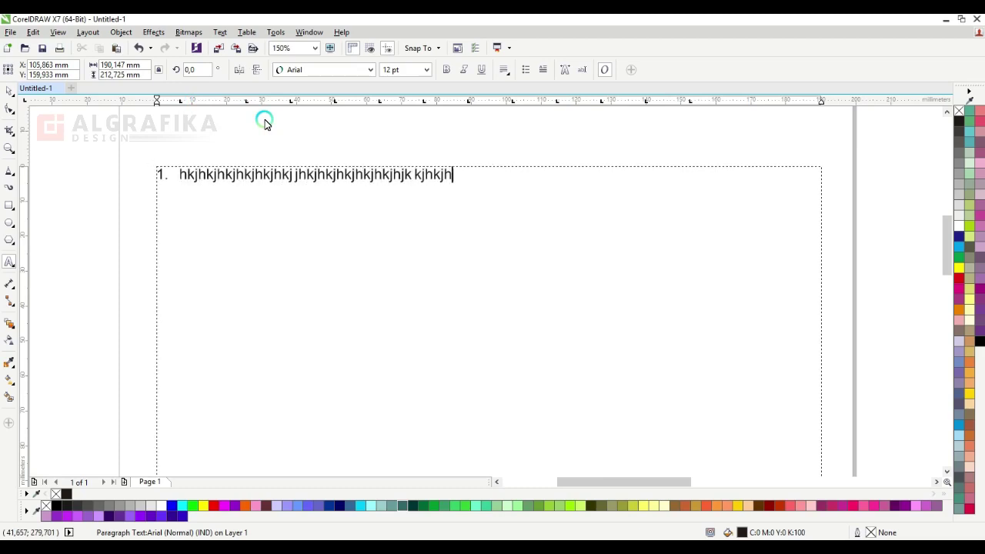
{"action": "type", "text": "kjhjkhjkhkj kjhkjhkjhkj"}
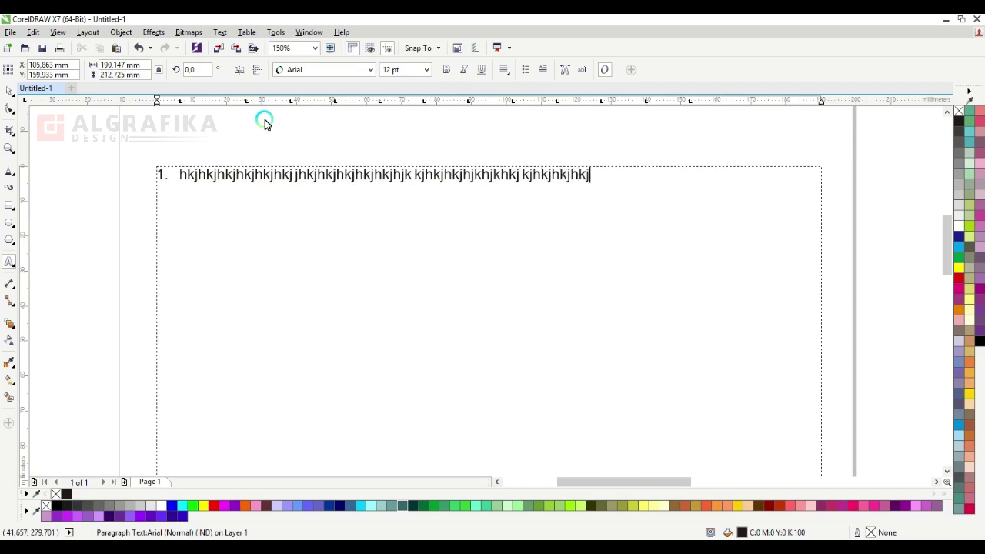
{"action": "type", "text": "hkjhkjh hkljhlk'ojkj"}
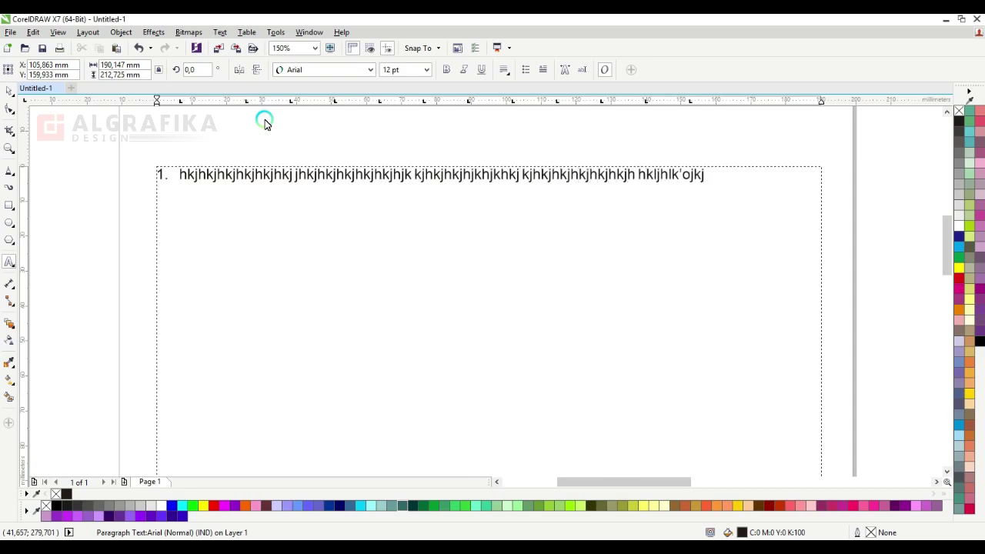
{"action": "type", "text": "k kjlkjlkjlkjlkj klj"}
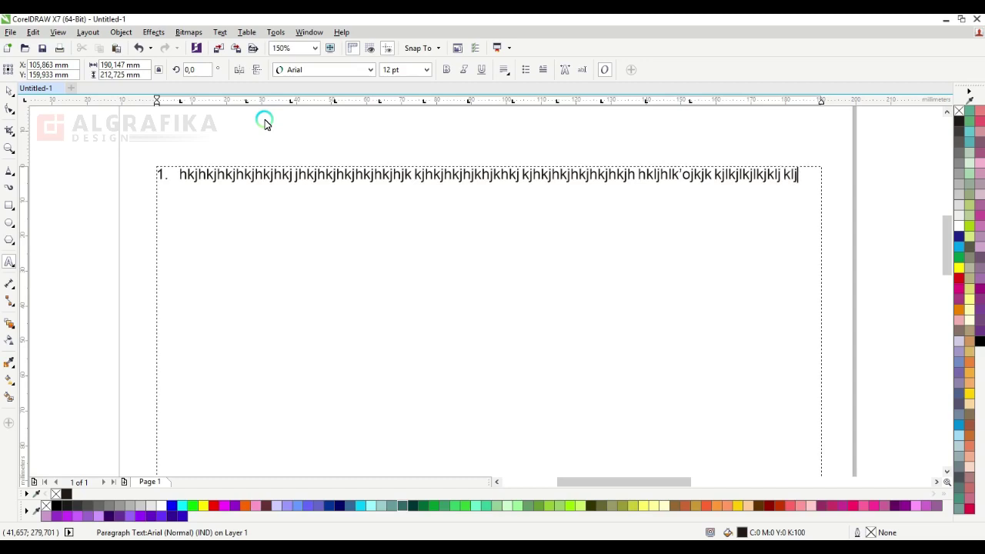
{"action": "type", "text": "lkjlkjlk"}
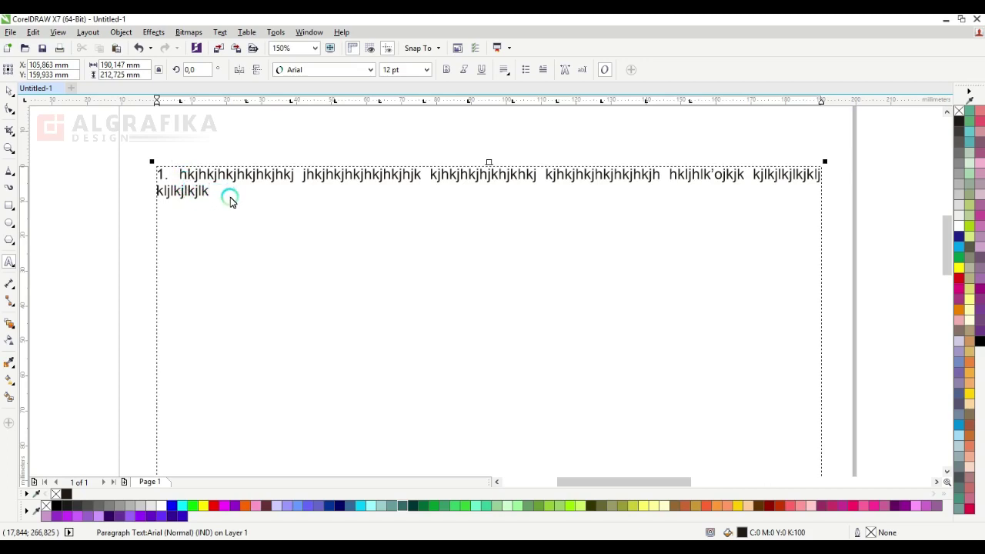
Step: Set a hanging indent of about 7 mm for all the text, aligning item 1's wrapped line with its tabbed text
{"action": "key", "text": "ctrl+a"}
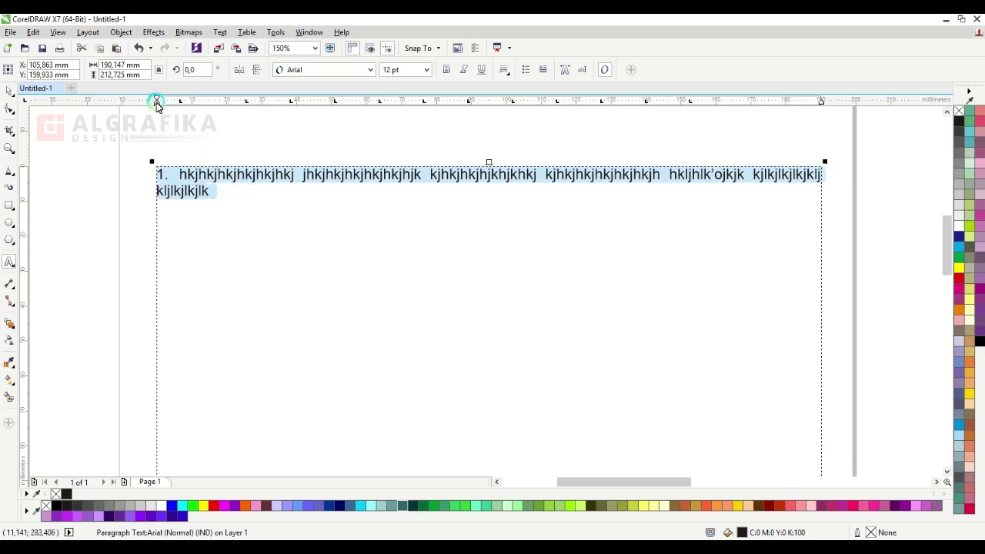
{"action": "left_click_drag", "start_coordinate": [157, 103], "coordinate": [181, 107]}
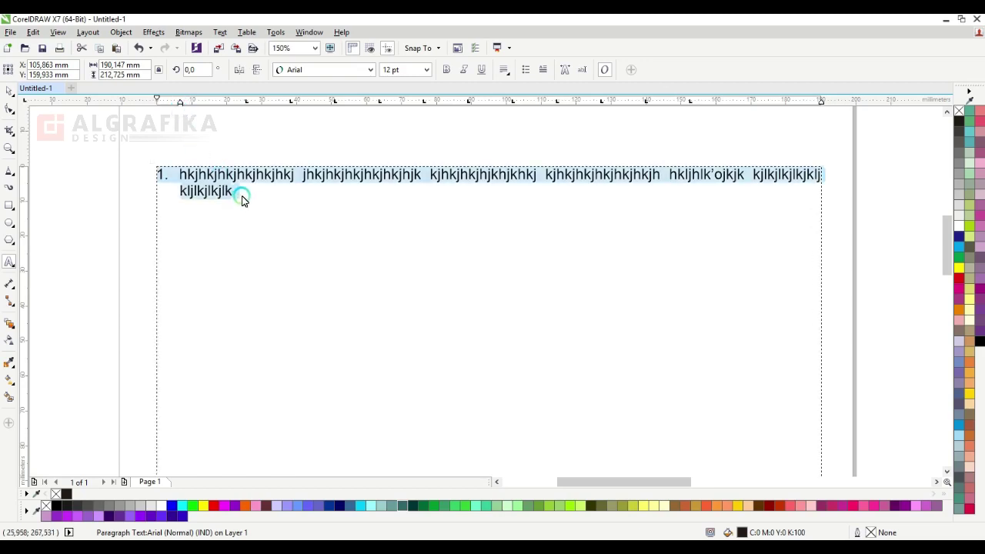
{"action": "left_click", "coordinate": [241, 200]}
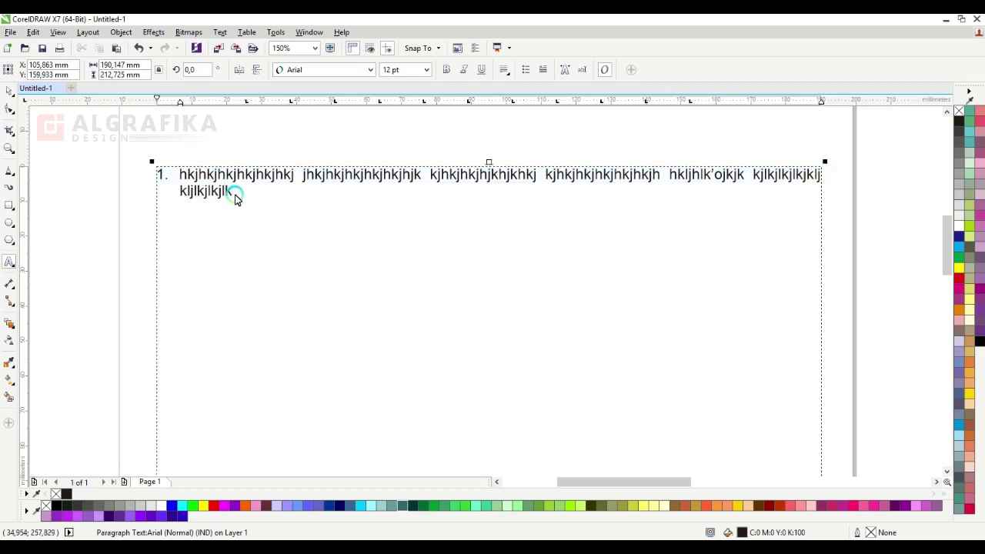
Step: Extend item 1 with spaced placeholder words until it wraps onto a third line, end it with a period and start a new paragraph
{"action": "left_click", "coordinate": [236, 199]}
{"action": "type", "text": "kjhkhkjhkjhkjh klj"}
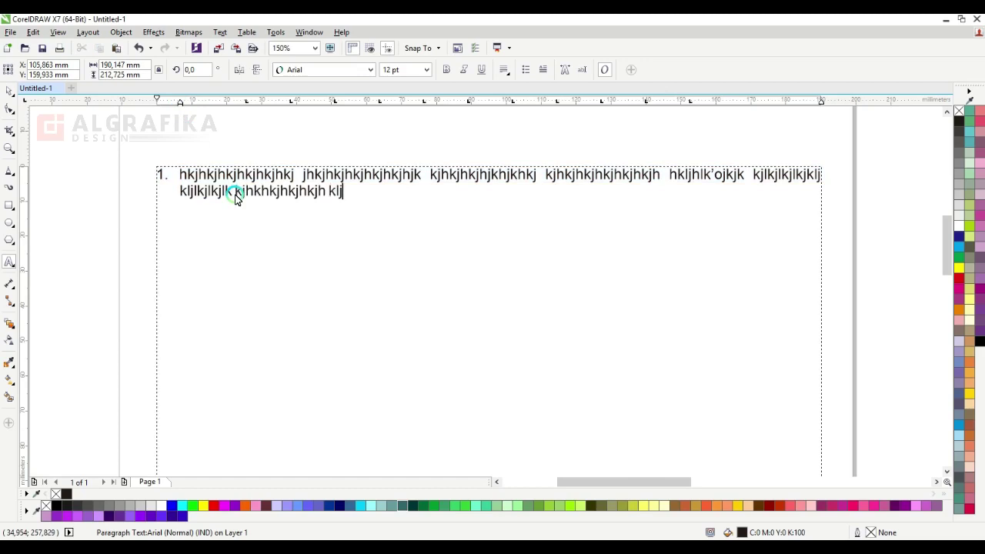
{"action": "type", "text": "kljklj kjlkjlkjkl jklj kl"}
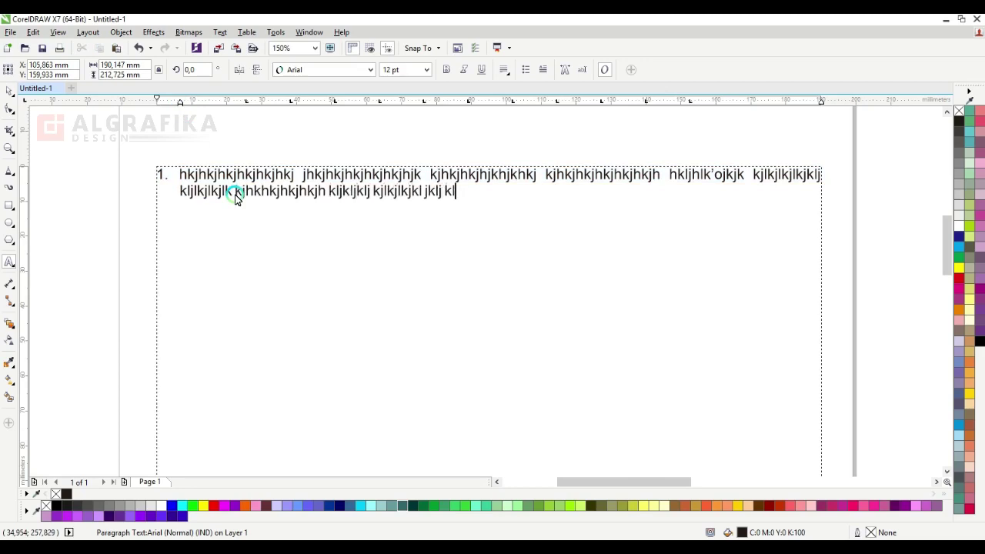
{"action": "type", "text": "jkljkljkl jkljkjlkjlkj"}
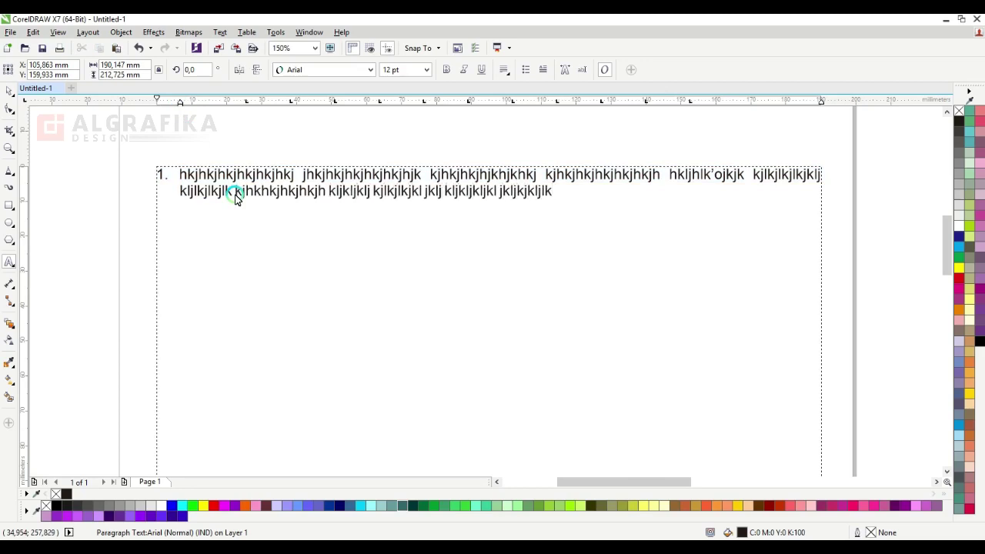
{"action": "type", "text": "  jkljlkjlk kjlkjlkj"}
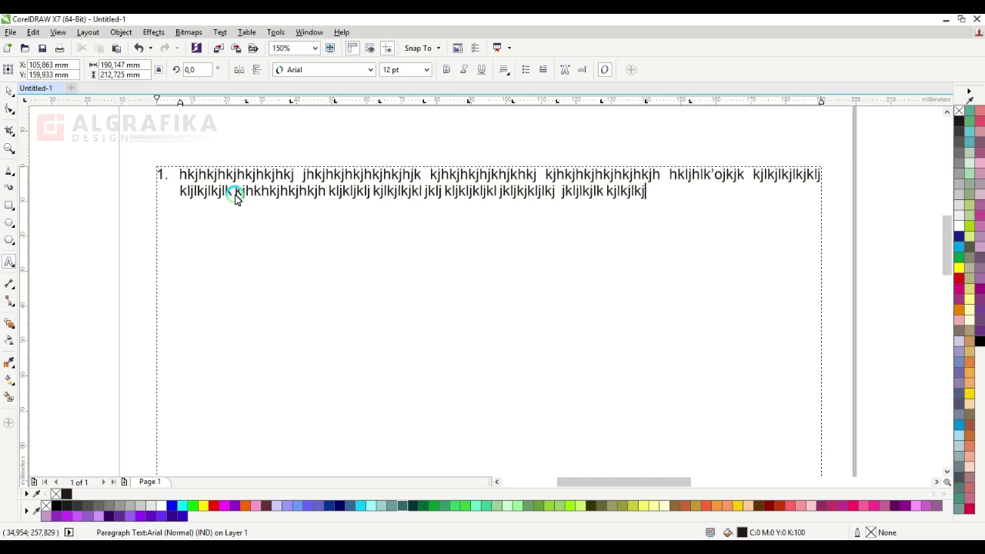
{"action": "type", "text": " llkjlkjlk kljlkjkljlkj kjlkj"}
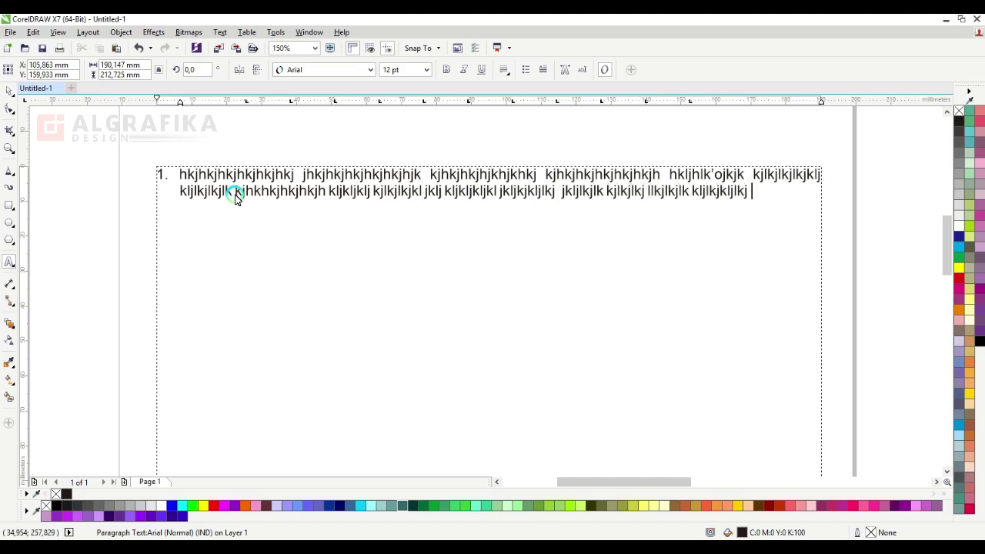
{"action": "type", "text": "lkjkljlkjkl k"}
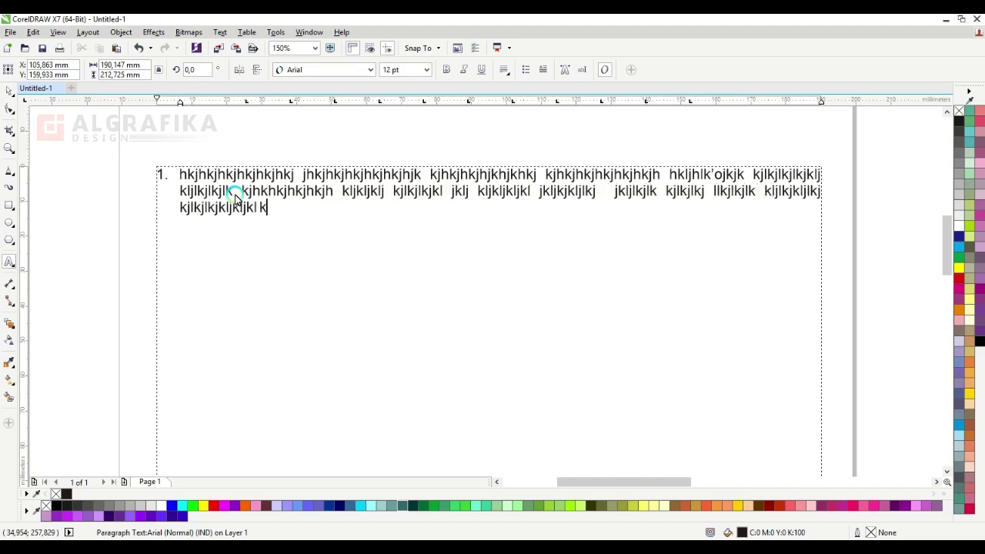
{"action": "type", "text": "jlkjkljlkjkl. "}
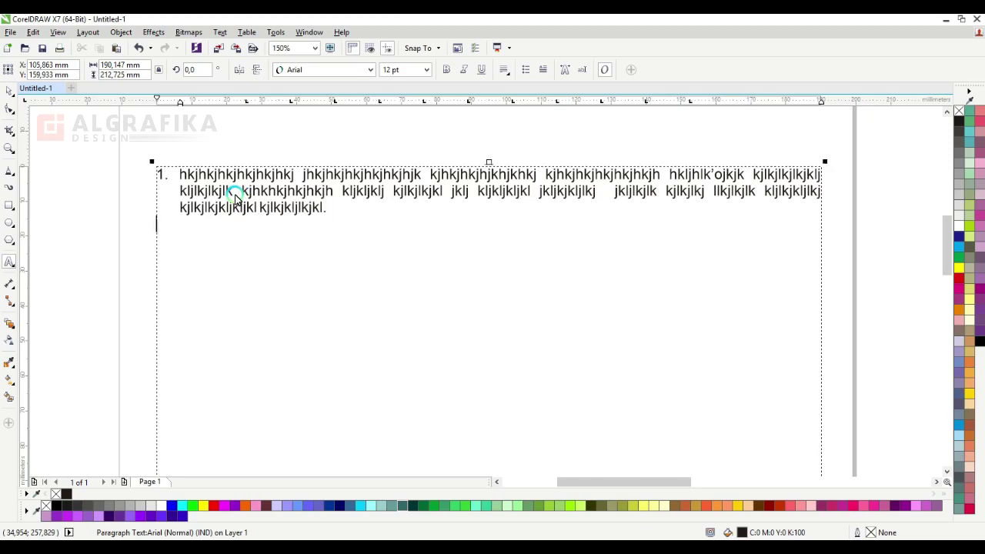
Step: Add item "2." with tabbed placeholder text long enough to wrap onto a second line
{"action": "type", "text": "2."}
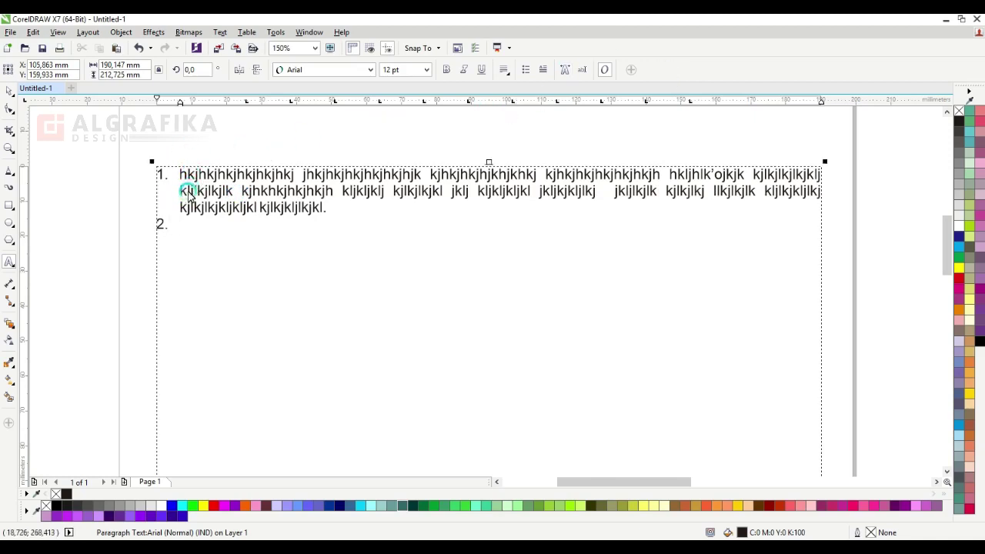
{"action": "type", "text": "hjhkjhkjhkj"}
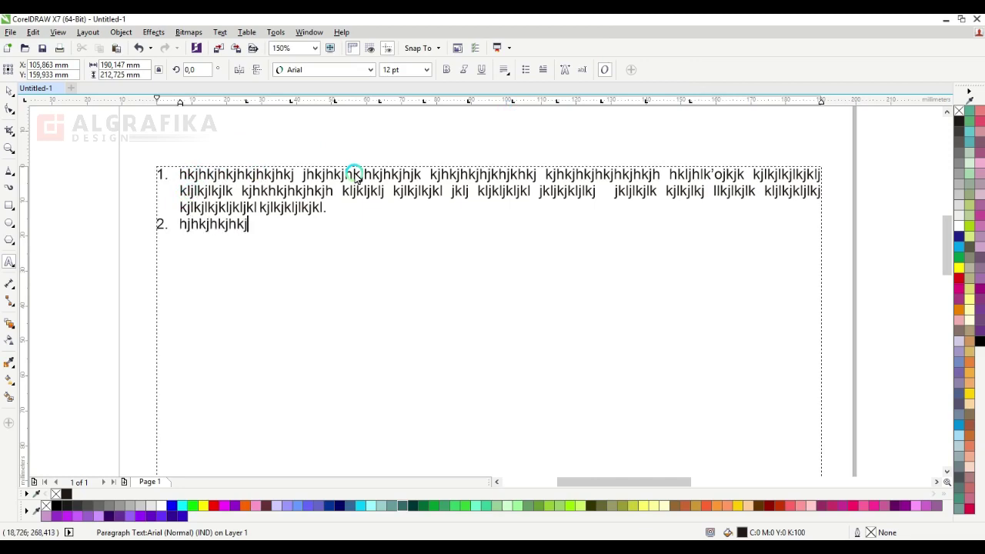
{"action": "type", "text": "h hkjhkjhkjhkj hj"}
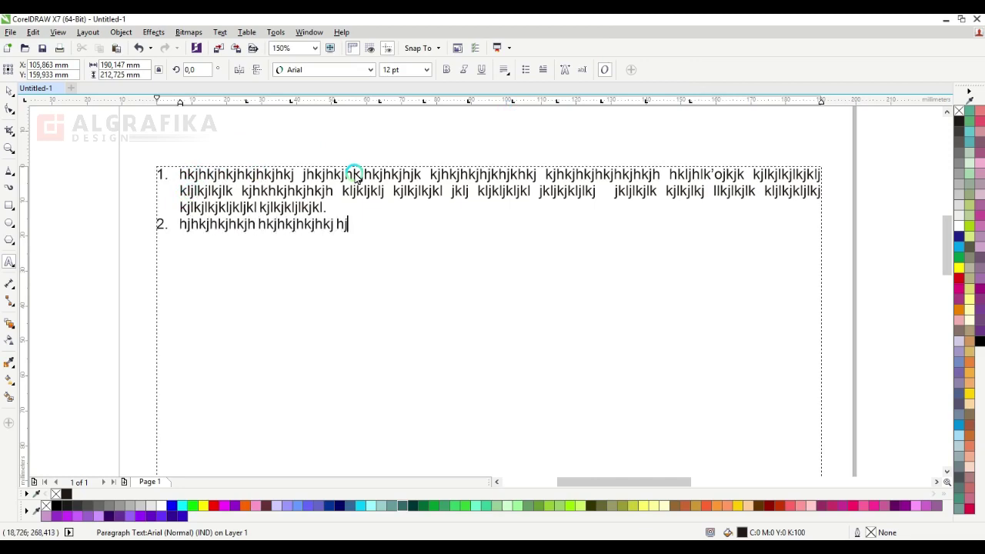
{"action": "type", "text": "y797uiouoiiuo uiouoiu"}
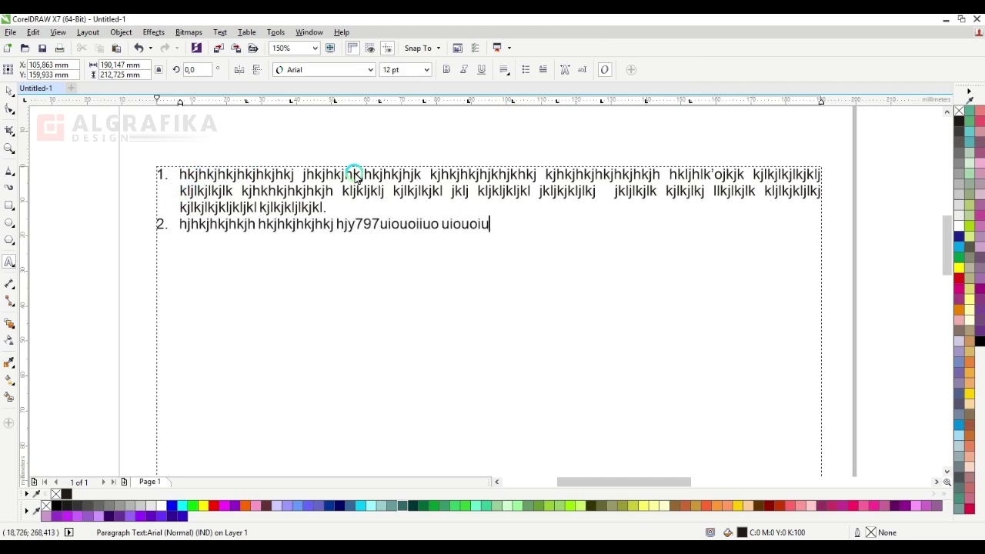
{"action": "type", "text": "oiuio uiuoiuoiuio iou"}
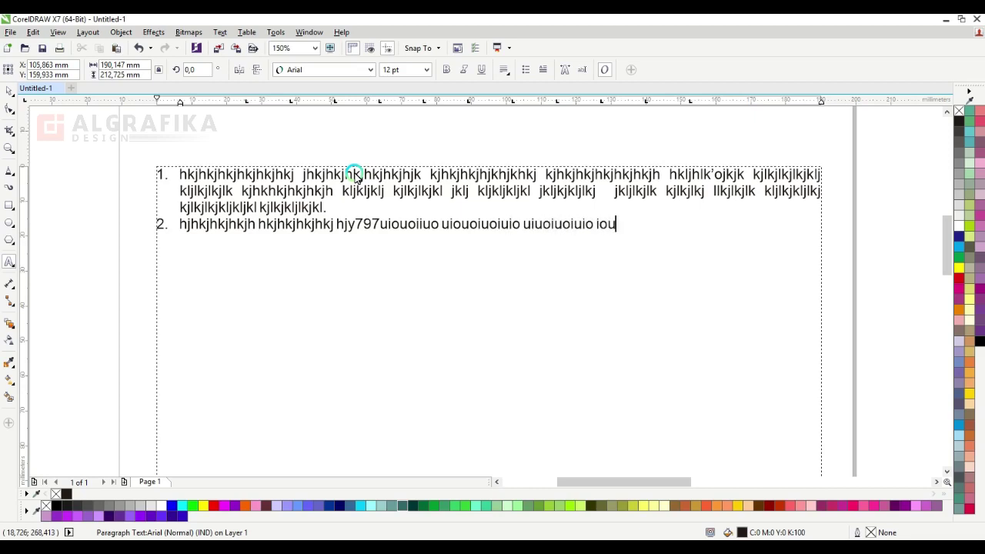
{"action": "type", "text": "ioxghfjgjhyh uyoiuiu"}
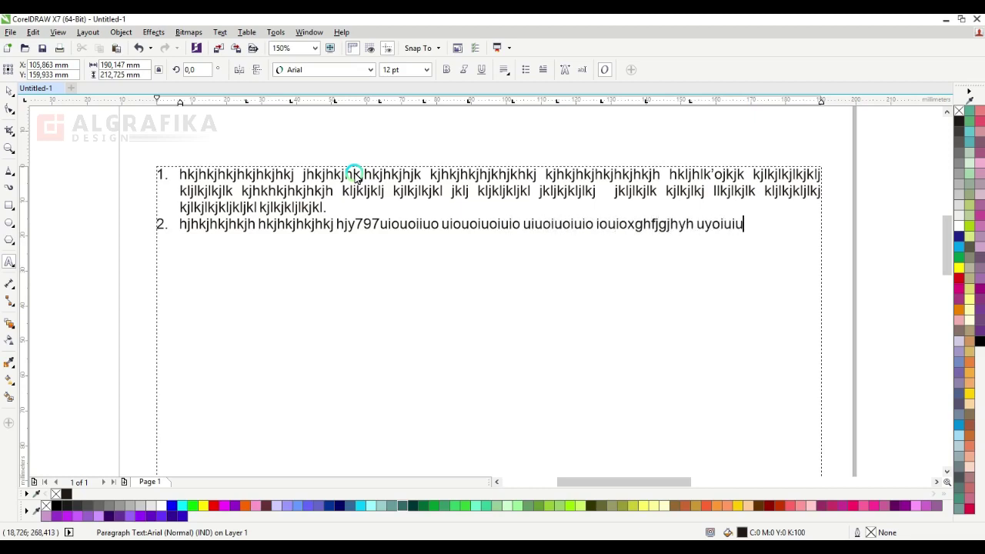
{"action": "type", "text": "io uiuoiuoiuioui iuoiu"}
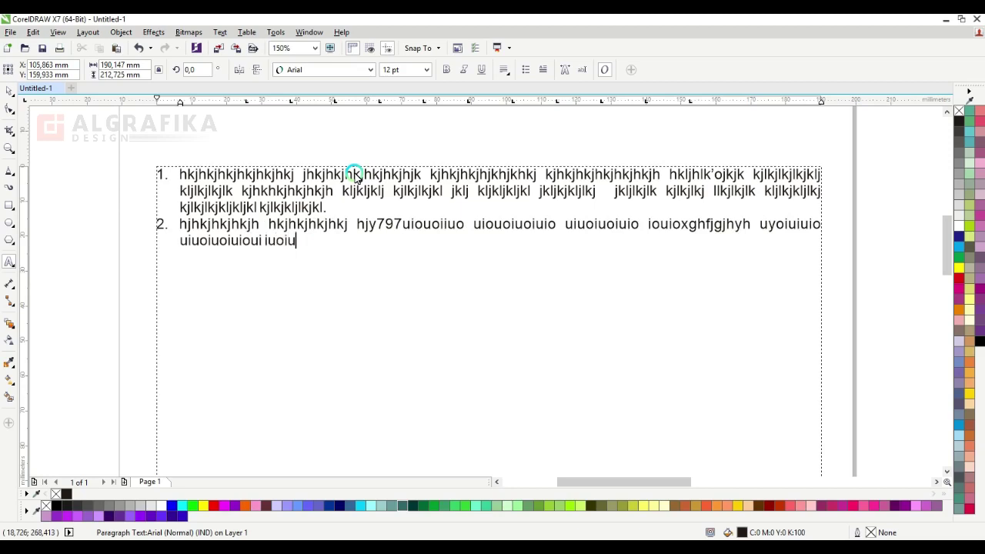
{"action": "type", "text": "iouoiuoiui"}
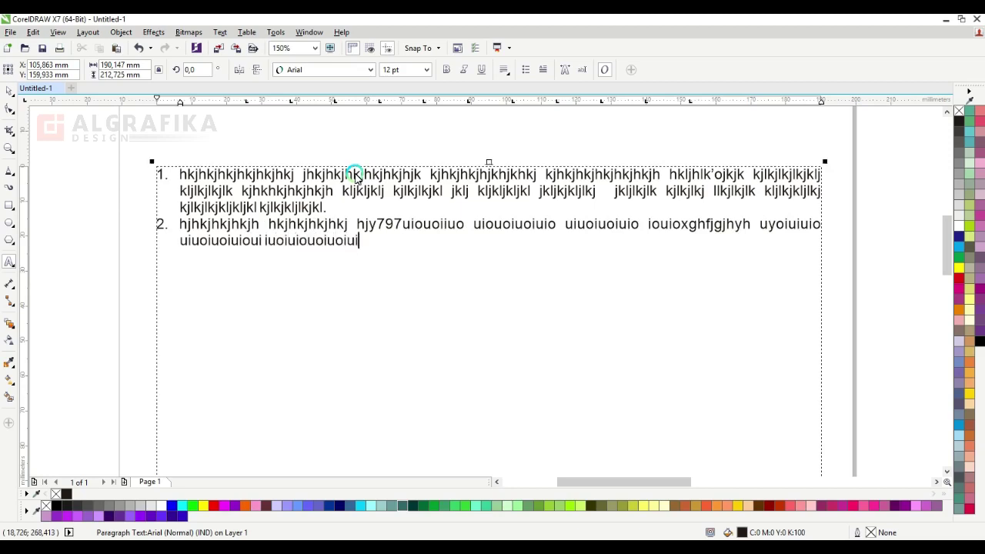
Step: Add item "3." below item 2 with a single line of tabbed placeholder text
{"action": "left_click", "coordinate": [368, 243]}
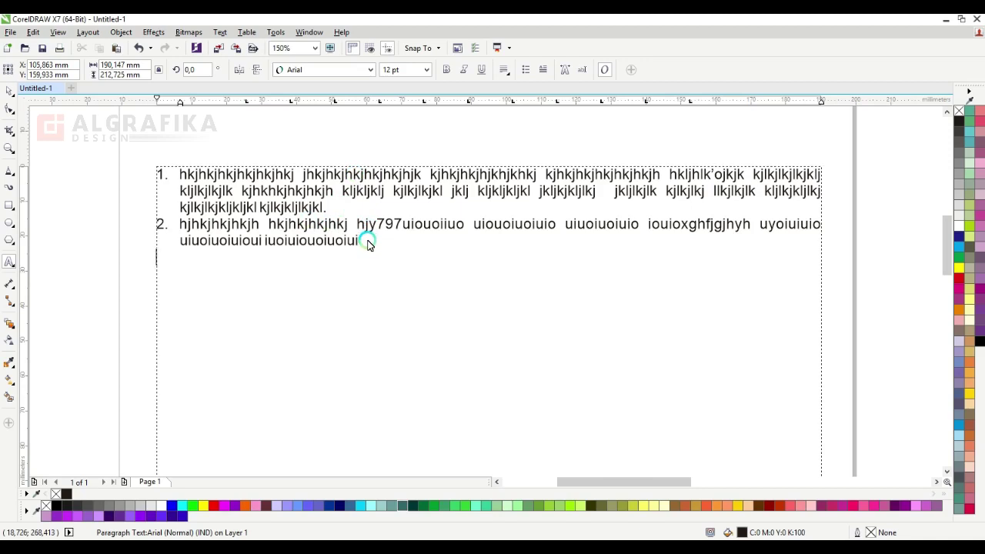
{"action": "type", "text": "3."}
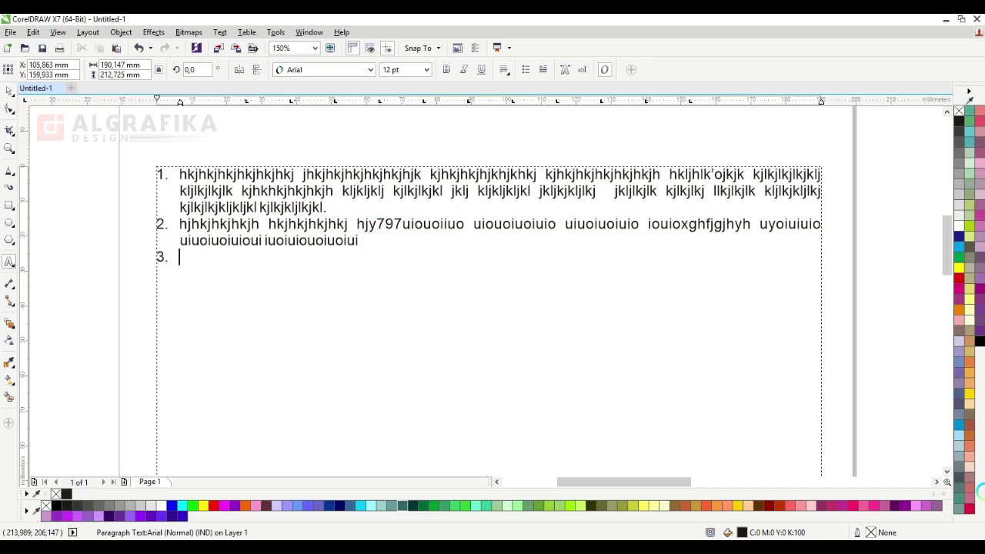
{"action": "type", "text": "jkljkljlkljkljlkj"}
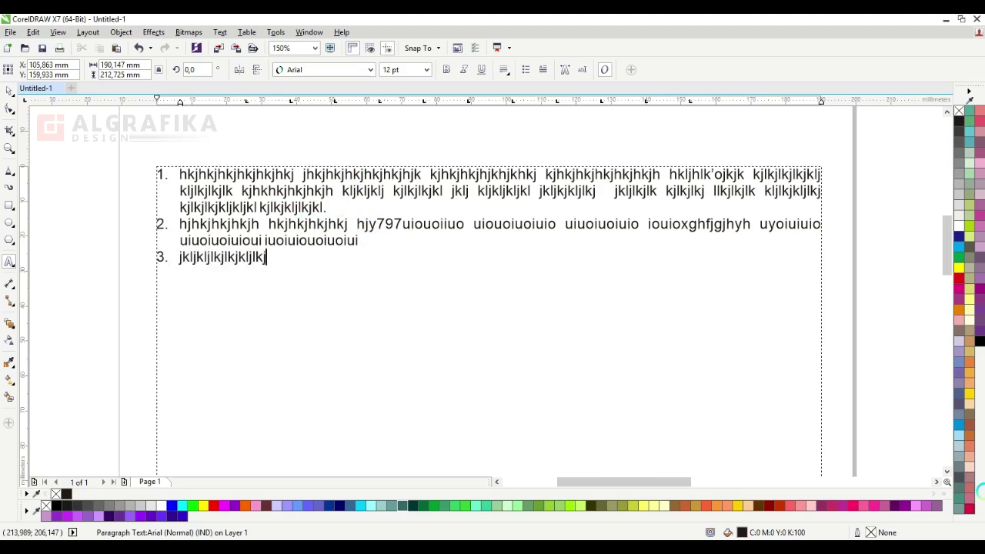
{"action": "type", "text": "kljkljkljkljk"}
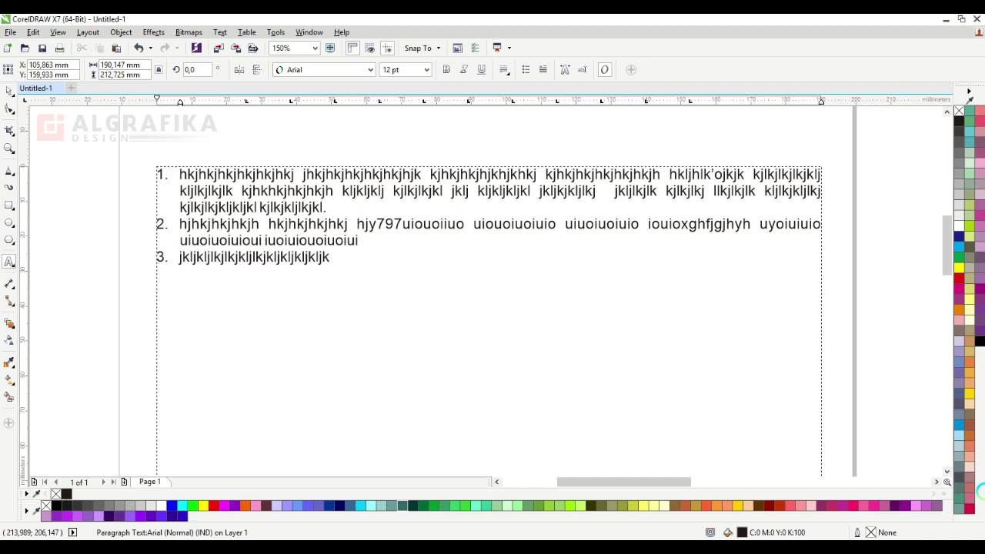
{"action": "type", "text": " hkhkjhjkhkjhkjhj"}
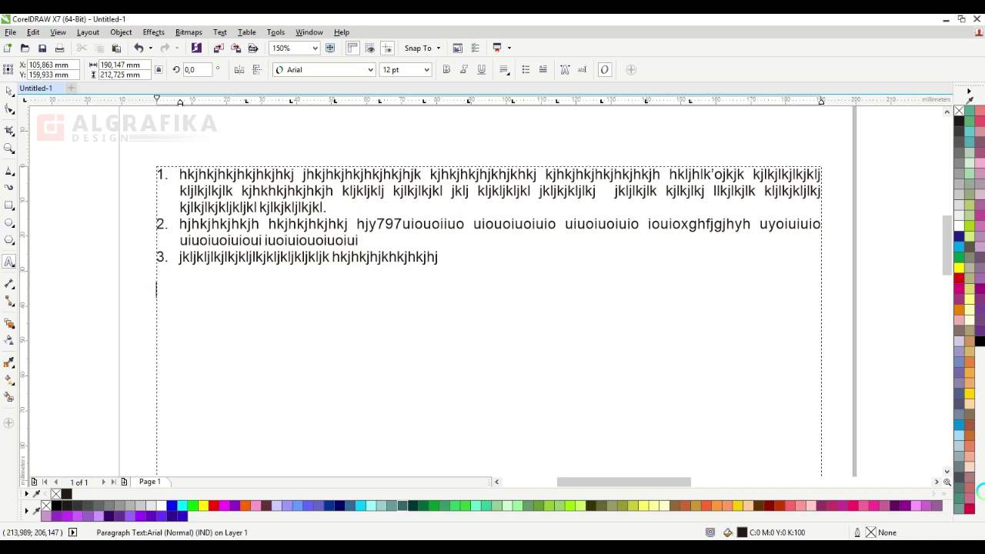
Step: Leave a blank line below item 3 and add an unnumbered, tabbed placeholder paragraph that wraps onto a second line
{"action": "type", "text": "ljlkjlkjlkjkj"}
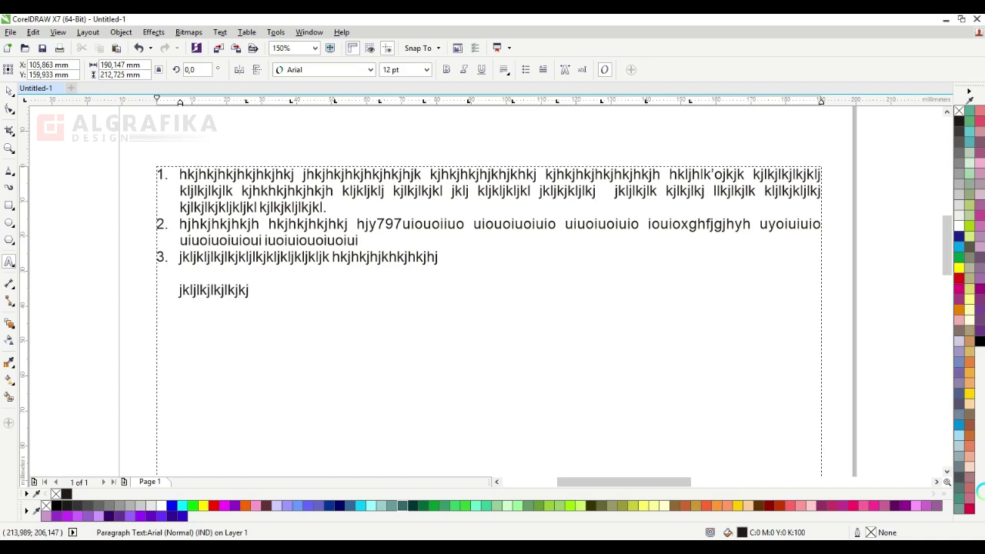
{"action": "type", "text": " kjkjkljlkj kjljkljlkj"}
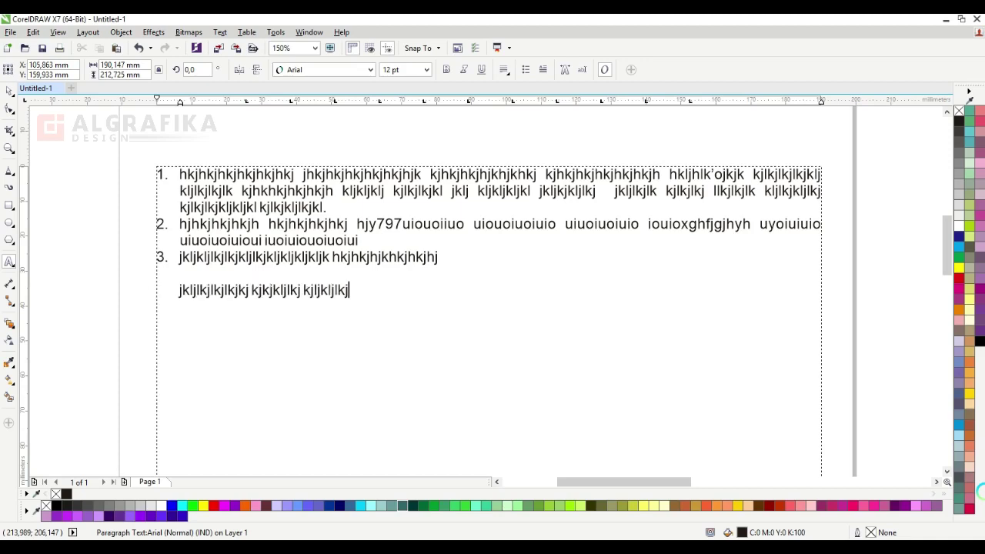
{"action": "type", "text": "kljlkjlkjlkjkljkljkljkl kjlkjkl"}
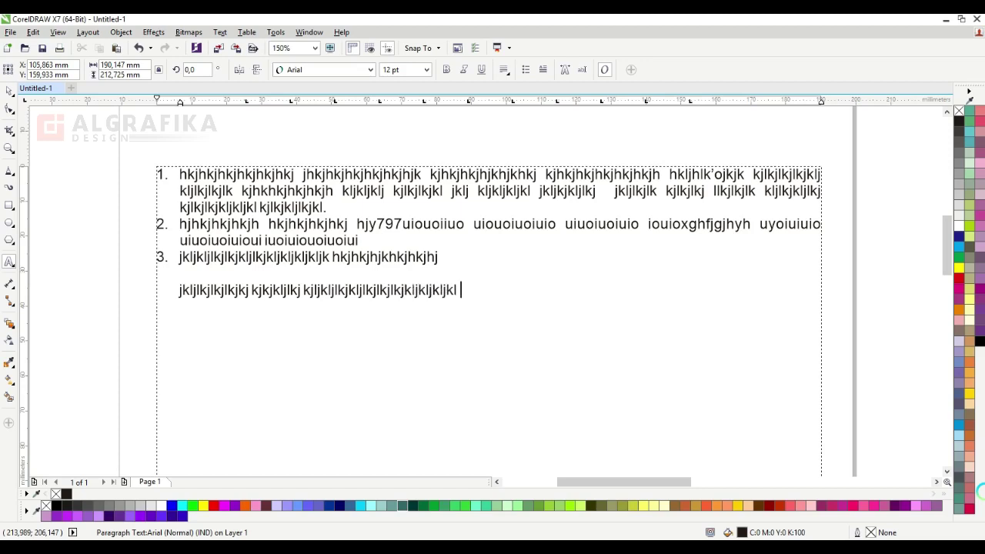
{"action": "type", "text": "jlkjkljlkjkljlk b"}
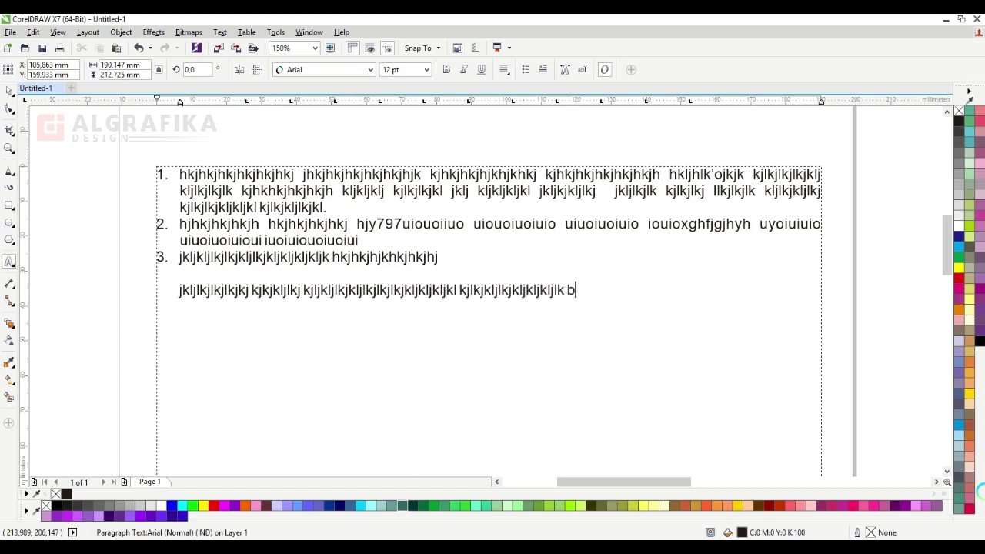
{"action": "type", "text": "kljkljklj 98 iuy"}
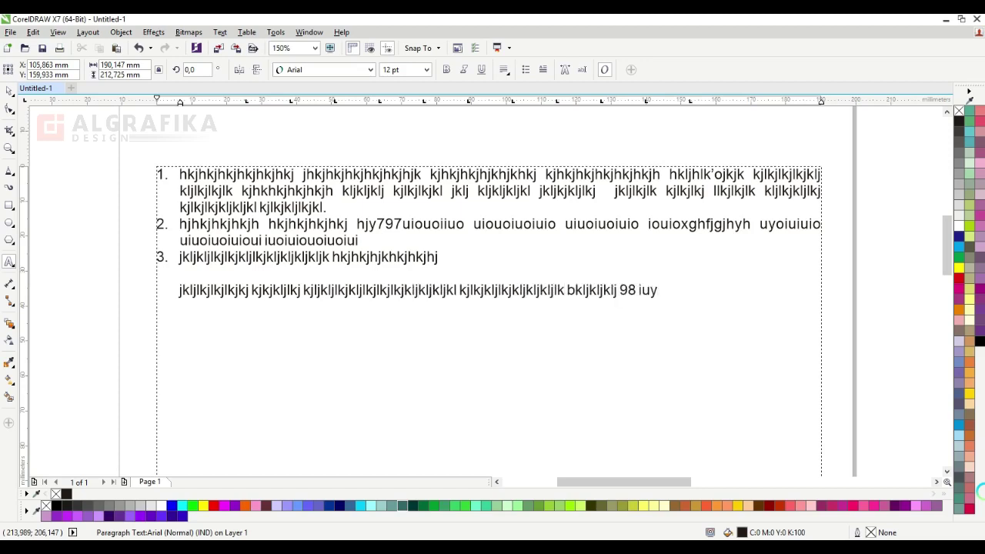
{"action": "type", "text": "h; uiou; ipoipoi "}
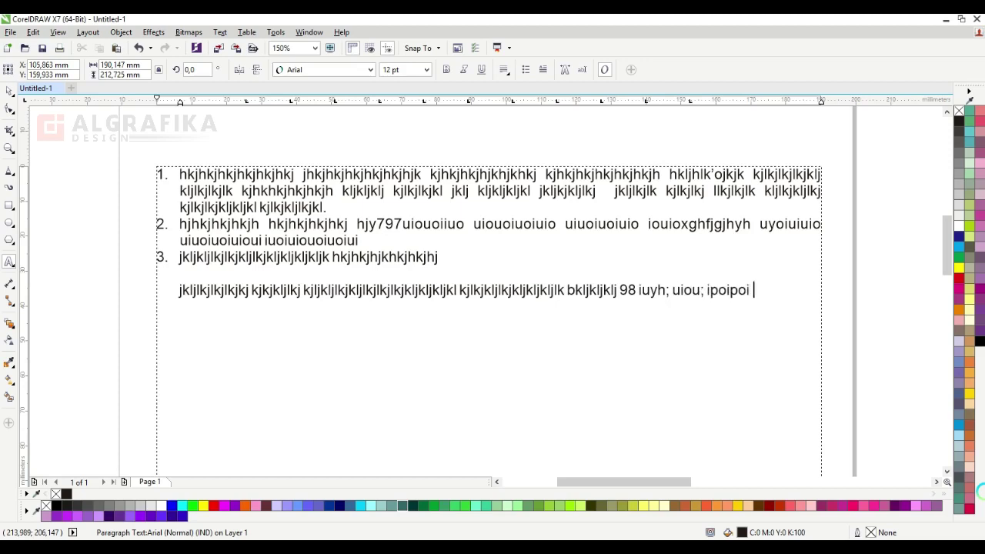
{"action": "type", "text": "oioipoiopi'io"}
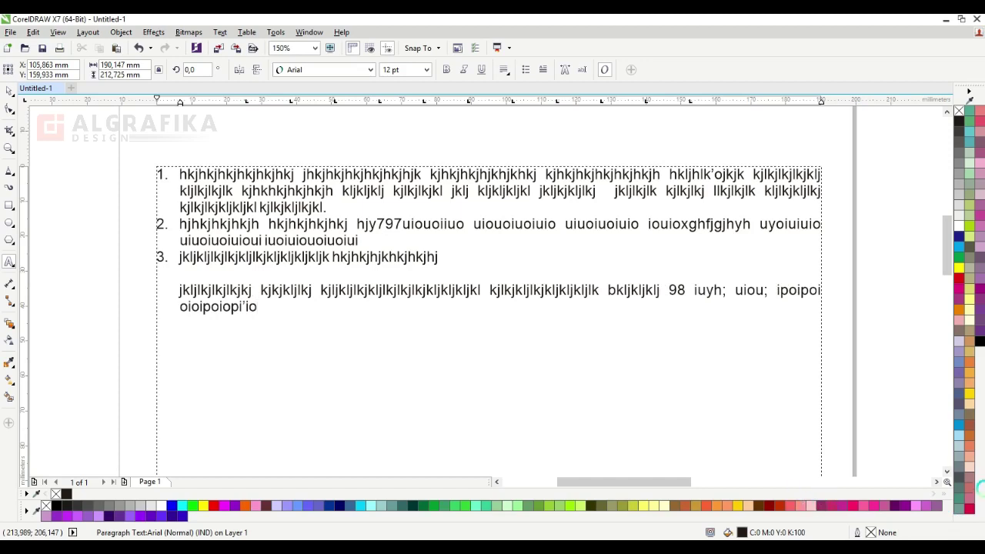
{"action": "key", "text": "Escape"}
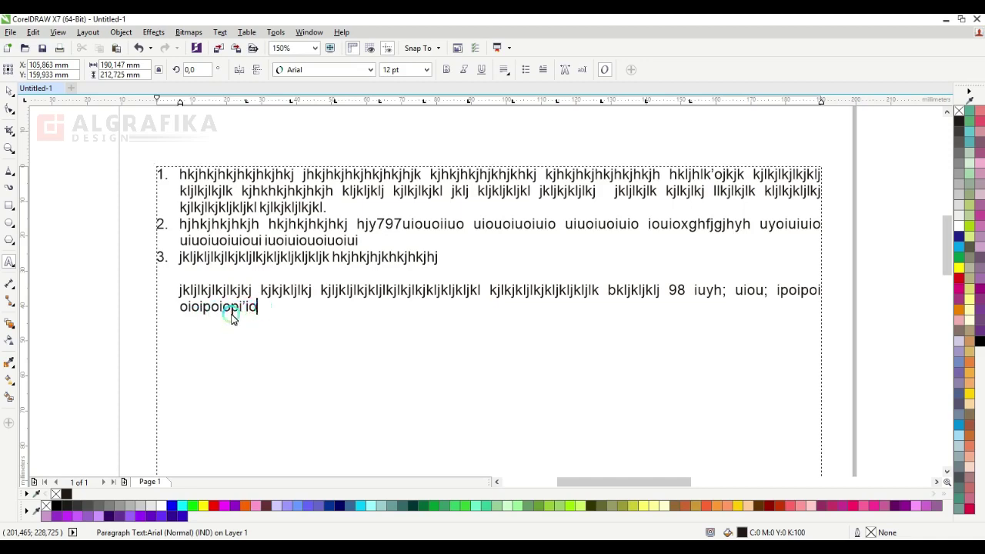
Step: Select the unnumbered closing paragraph and set its wrapped-line indent back to 0 mm, keeping only the first line indented
{"action": "left_click_drag", "start_coordinate": [257, 308], "coordinate": [174, 310]}
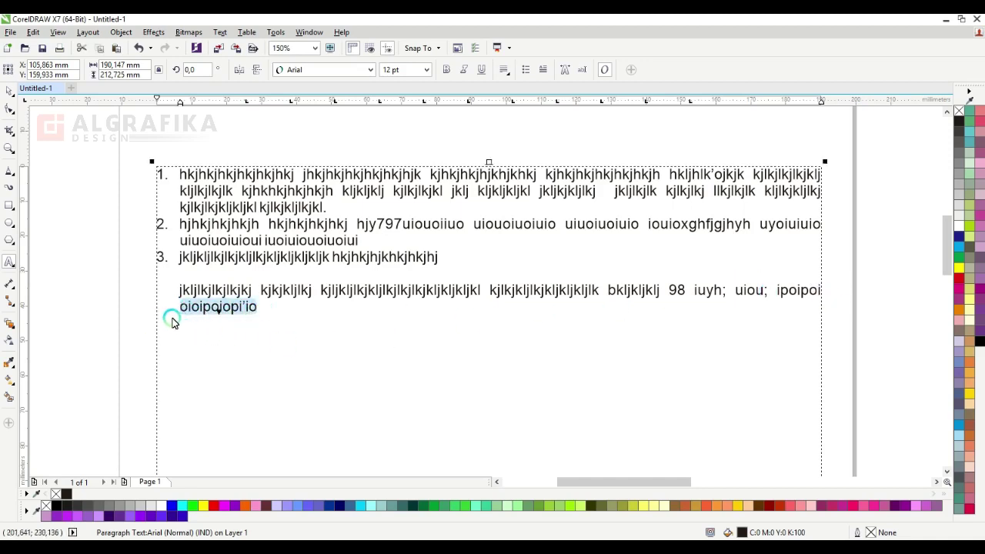
{"action": "left_click", "coordinate": [176, 311]}
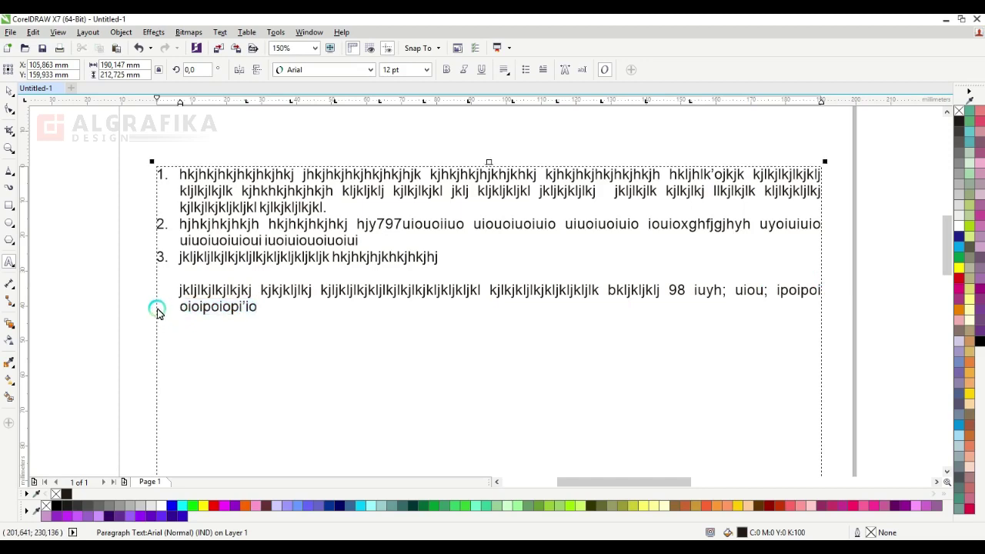
{"action": "left_click", "coordinate": [159, 177]}
{"action": "left_click", "coordinate": [158, 298], "text": "shift"}
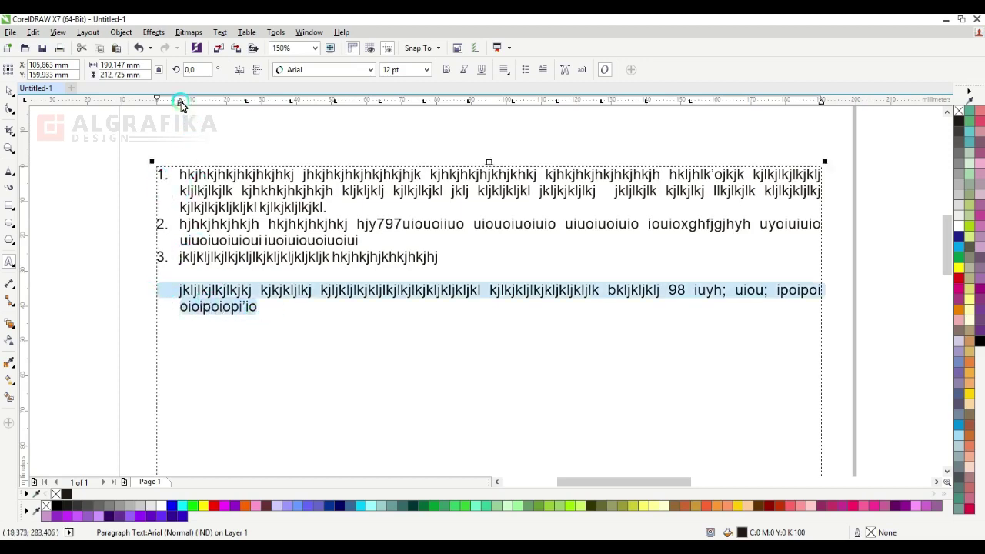
{"action": "left_click_drag", "start_coordinate": [180, 103], "coordinate": [158, 103]}
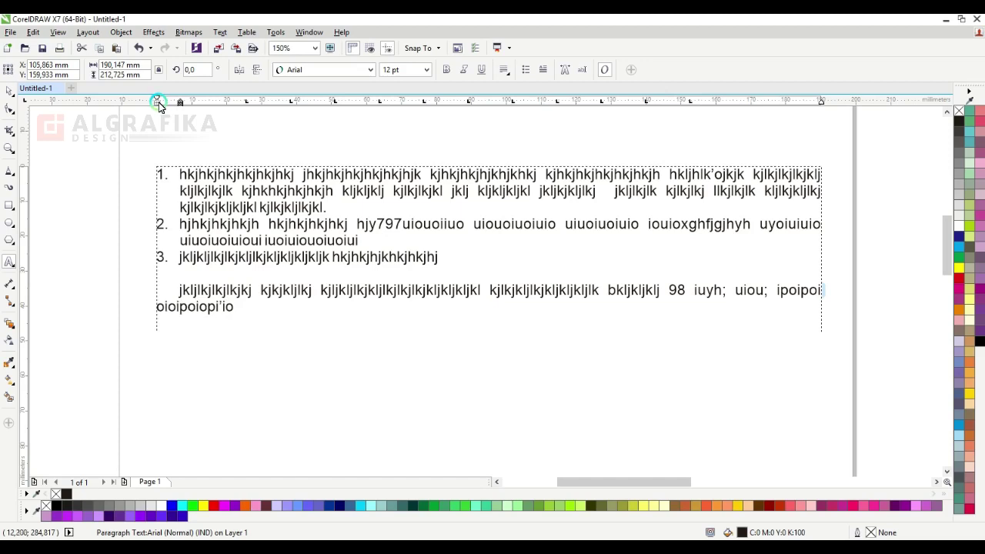
Step: Extend the closing paragraph with placeholder text so that it wraps onto a third line and ends with a full stop
{"action": "left_click", "coordinate": [241, 310]}
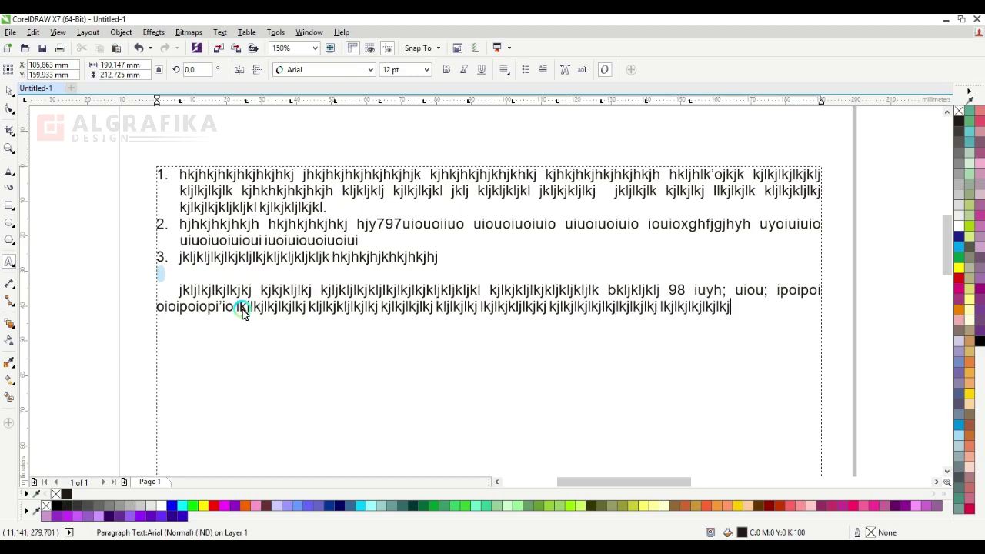
{"action": "type", "text": "j l"}
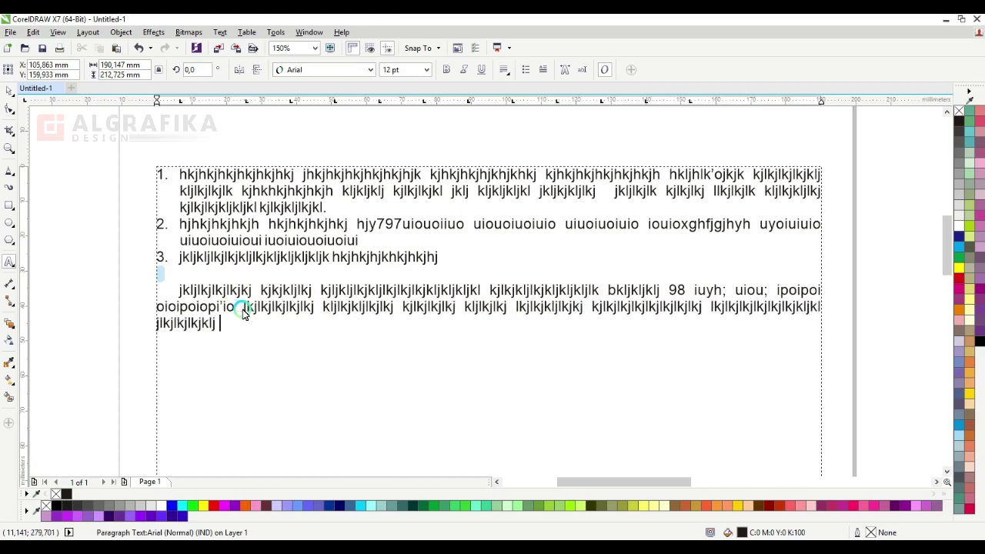
{"action": "type", "text": "kjlkjlkjkj."}
Step: Add a second first-line-indented placeholder paragraph below it, wrapping onto a second line and ending with a full stop
{"action": "key", "text": "Return"}
{"action": "type", "text": "jkjlkjklj "}
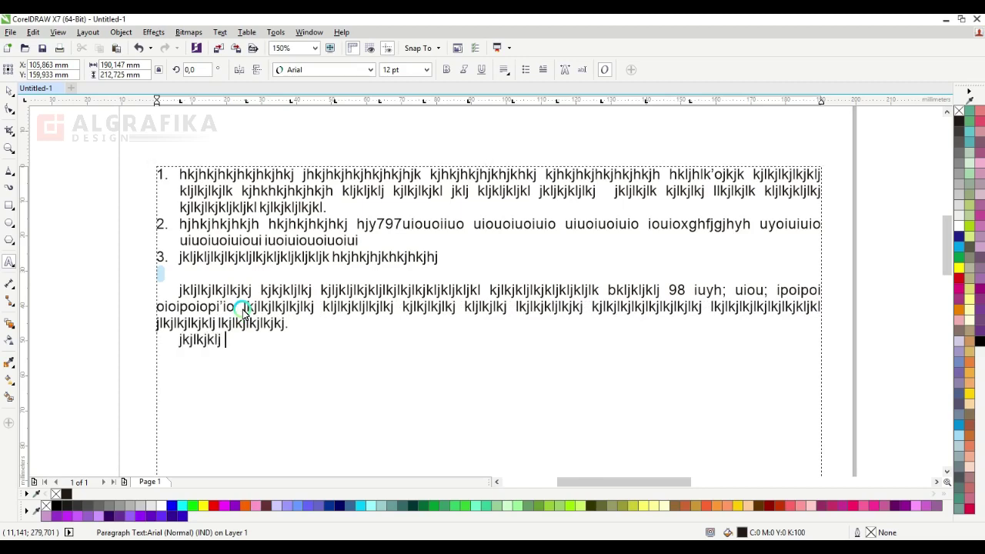
{"action": "type", "text": "kjlkjkljlkjk 098098ii opi'p poii\"[op[ [popop[[pop[ o[pohyiu iuyiuyu yiu yiuyiuy iuyuyuiyuy iu"}
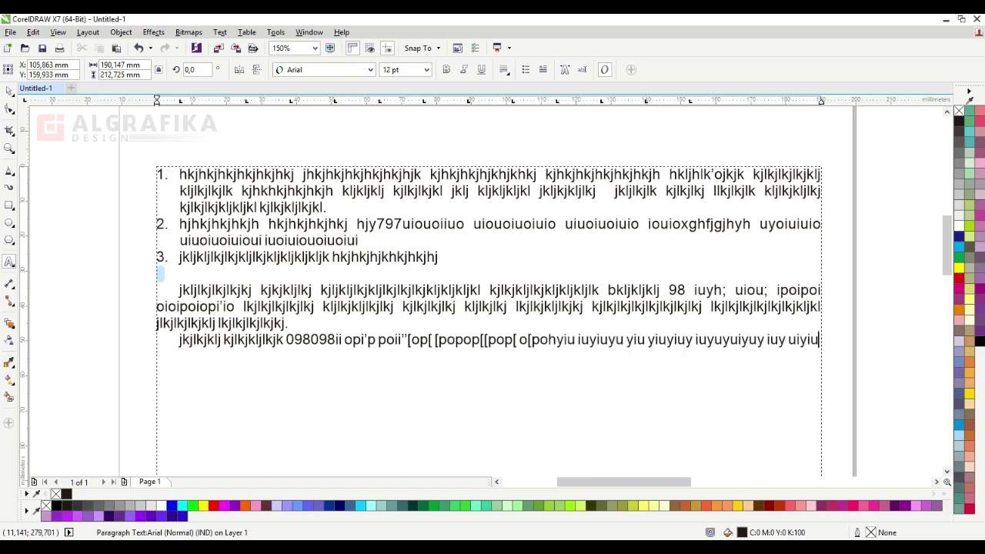
{"action": "type", "text": "yuiyuyui uiyuyuyuiy y iouoipoioioiopiopioioi'o iopipipoipoiio."}
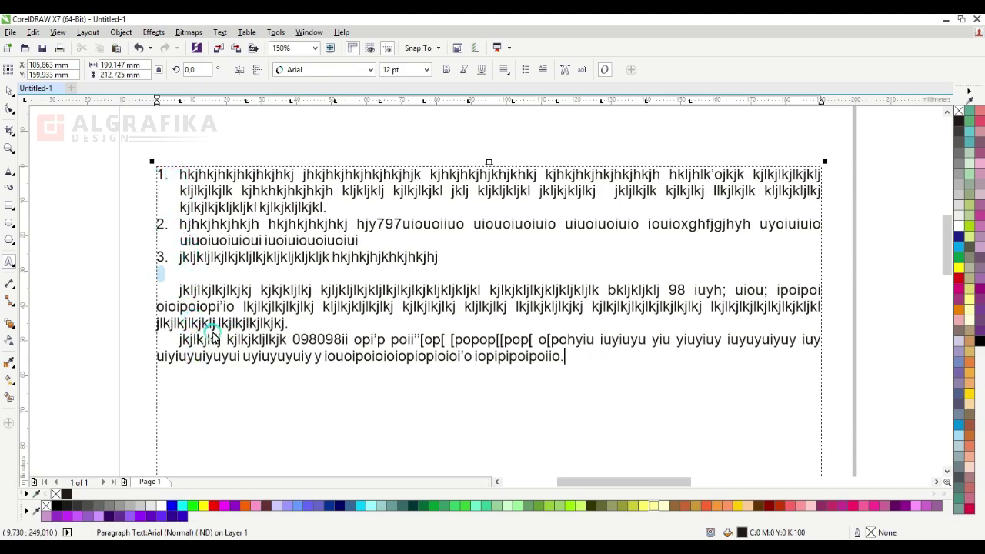
Step: Check the wrapping of the practice paragraphs and compare their layout with the reference application letter beside the page
{"action": "left_click", "coordinate": [219, 306]}
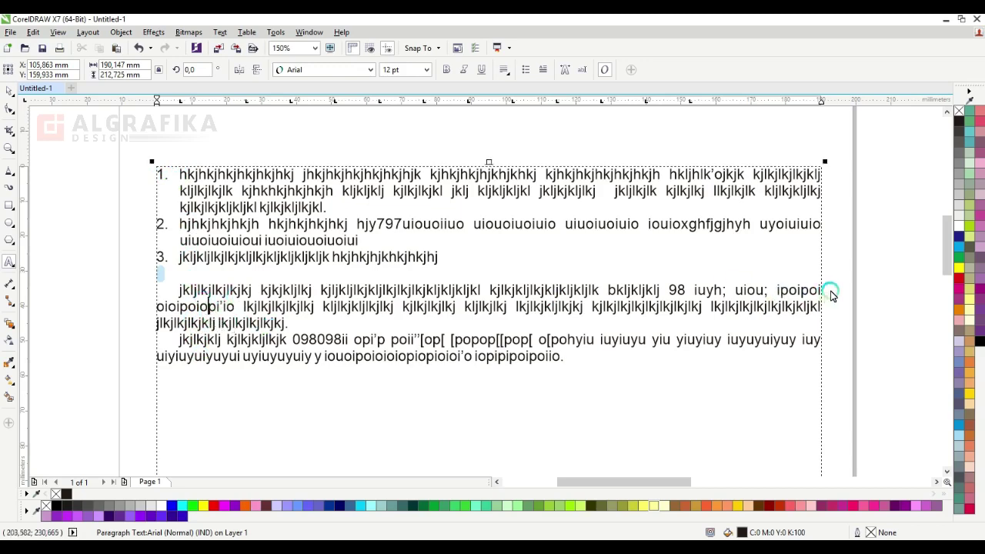
{"action": "left_click_drag", "start_coordinate": [801, 290], "coordinate": [843, 292]}
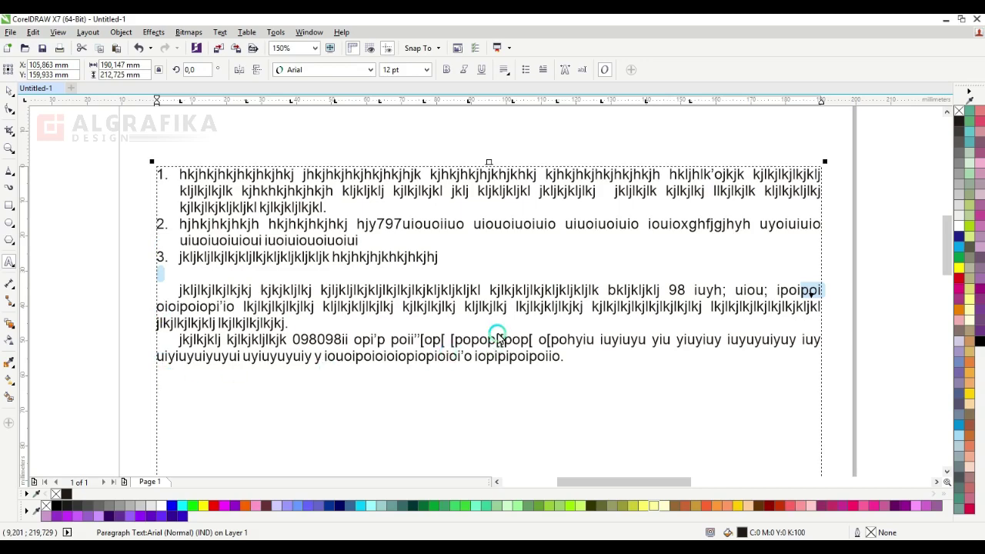
{"action": "left_click", "coordinate": [566, 359]}
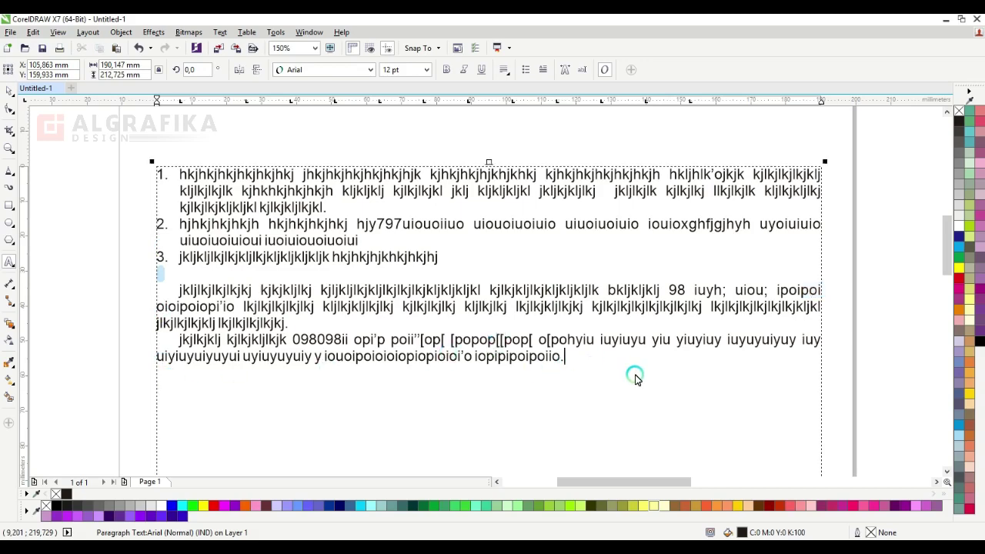
{"action": "scroll", "coordinate": [198, 282], "scroll_direction": "down", "scroll_amount": 5}
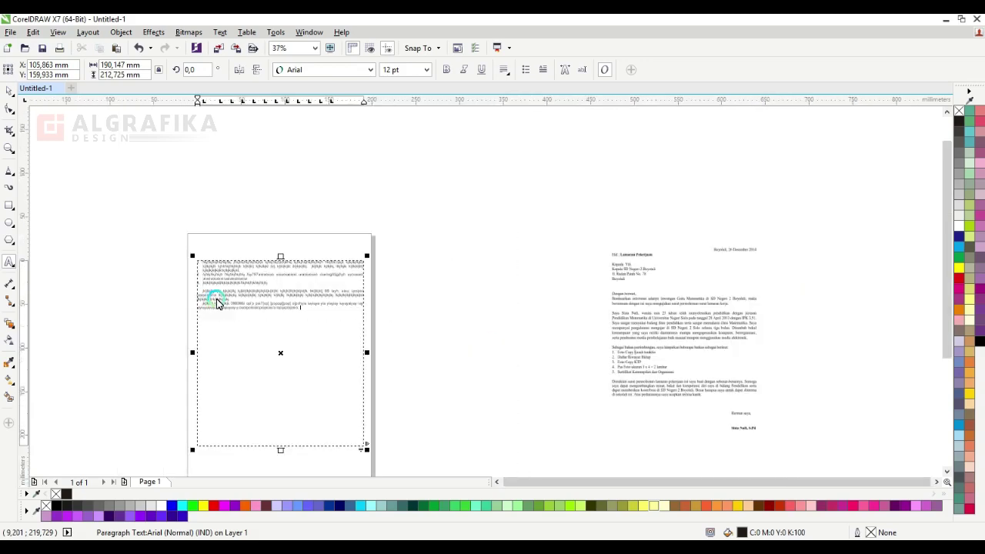
{"action": "scroll", "coordinate": [243, 295], "scroll_direction": "up", "scroll_amount": 2}
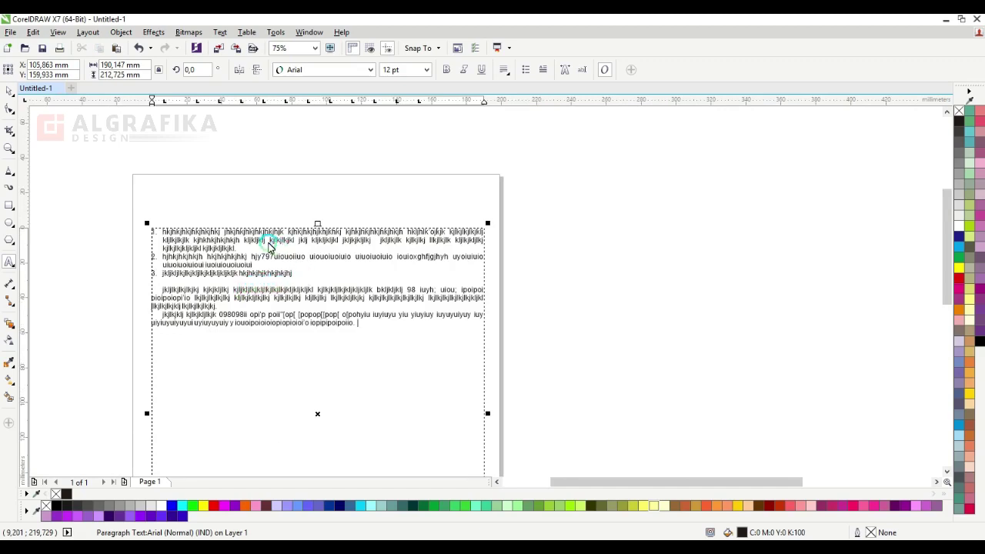
{"action": "scroll", "coordinate": [269, 245], "scroll_direction": "down", "scroll_amount": 2}
{"action": "scroll", "coordinate": [765, 290], "scroll_direction": "up", "scroll_amount": 2}
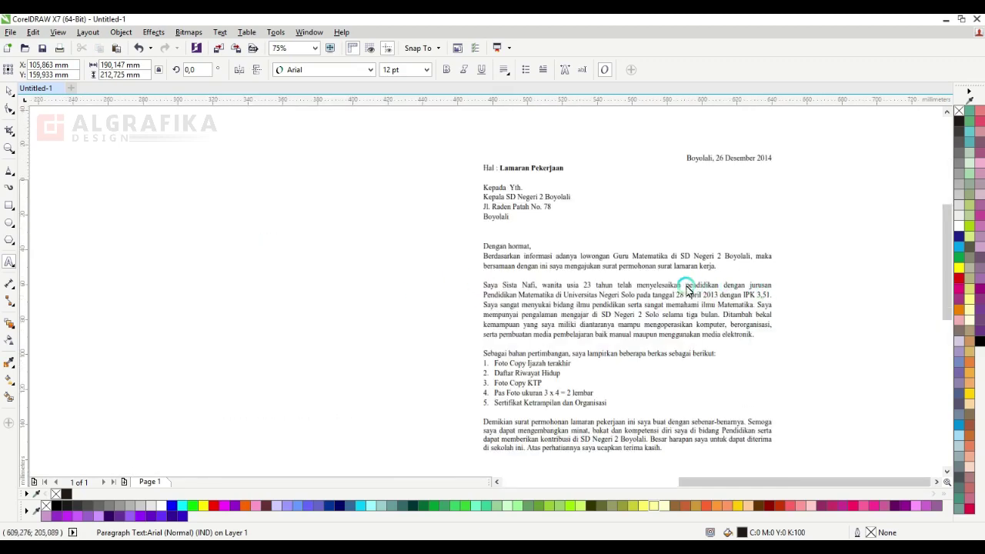
{"action": "scroll", "coordinate": [691, 287], "scroll_direction": "down", "scroll_amount": 2}
{"action": "scroll", "coordinate": [156, 250], "scroll_direction": "up", "scroll_amount": 2}
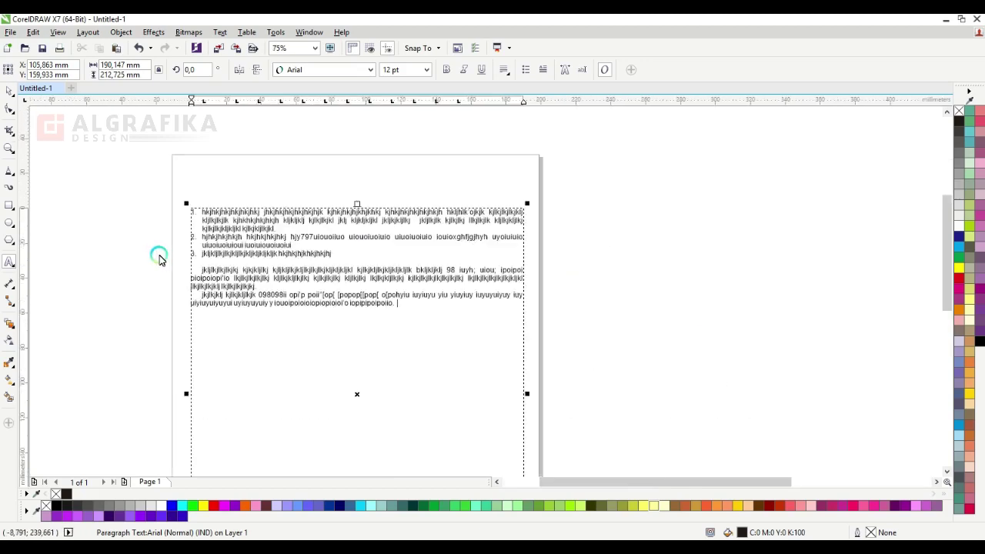
Step: Place a copy of the practice text frame in the empty area to the left of the page
{"action": "left_click", "coordinate": [10, 93]}
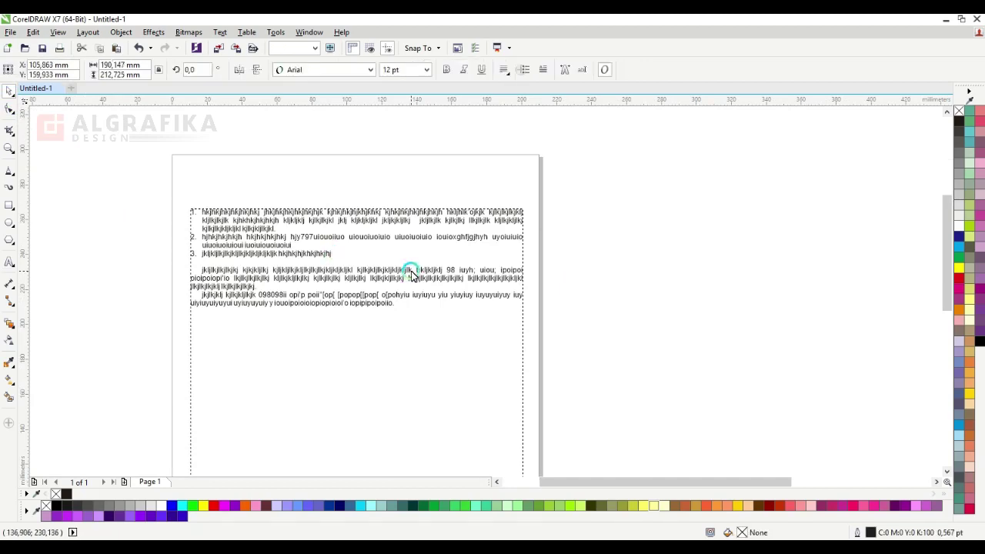
{"action": "scroll", "coordinate": [398, 270], "scroll_direction": "down", "scroll_amount": 2}
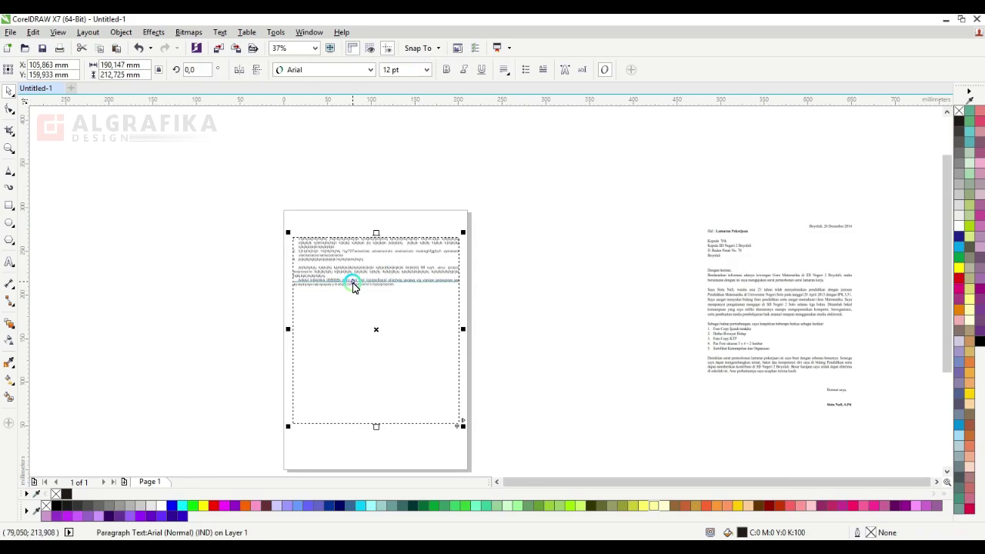
{"action": "scroll", "coordinate": [311, 277], "scroll_direction": "up", "scroll_amount": 4}
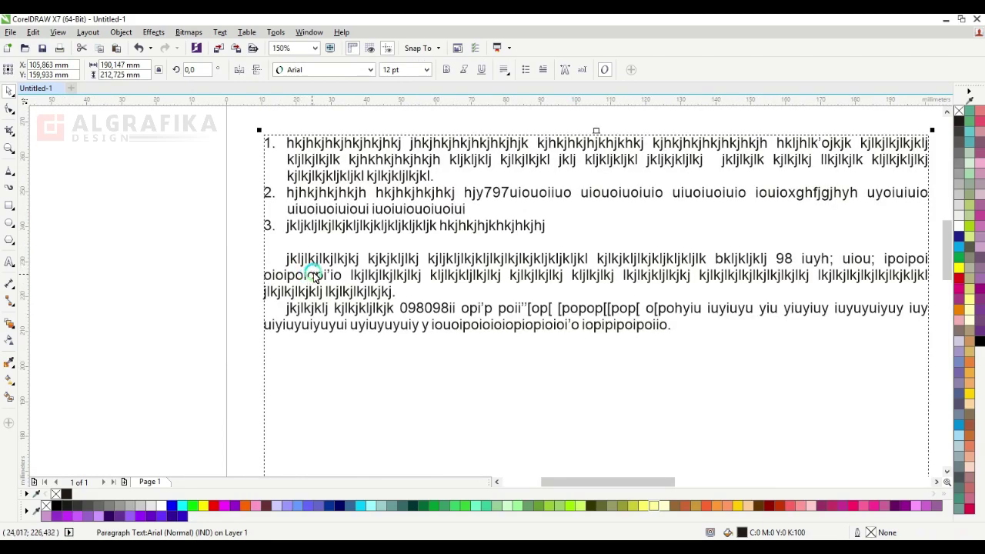
{"action": "scroll", "coordinate": [312, 277], "scroll_direction": "down", "scroll_amount": 2}
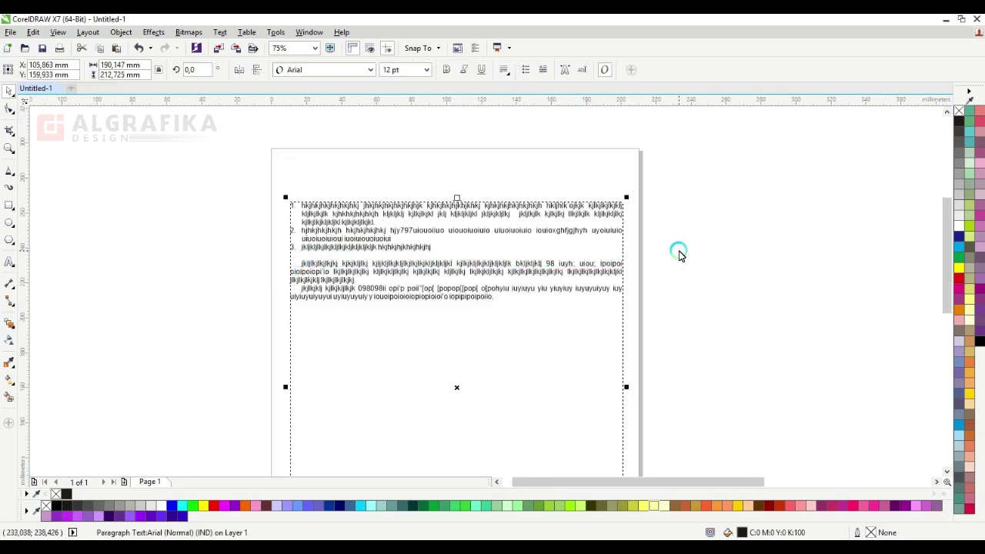
{"action": "scroll", "coordinate": [559, 257], "scroll_direction": "down", "scroll_amount": 2}
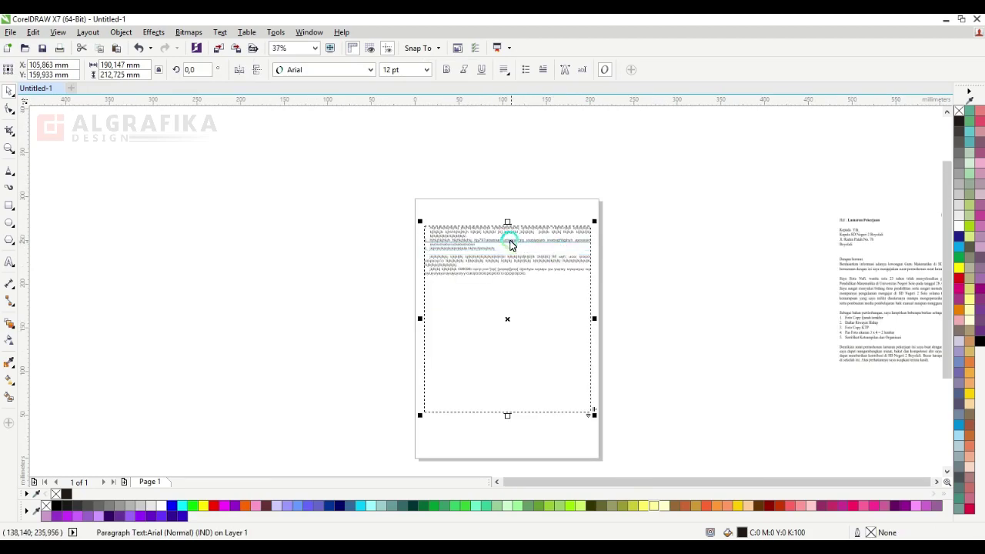
{"action": "scroll", "coordinate": [509, 243], "scroll_direction": "up", "scroll_amount": 2}
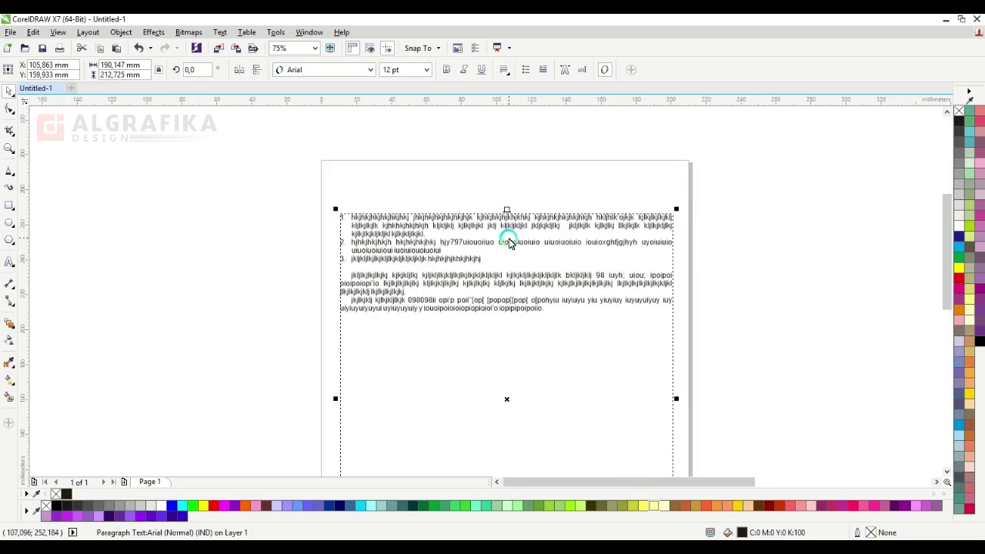
{"action": "scroll", "coordinate": [508, 243], "scroll_direction": "down", "scroll_amount": 2}
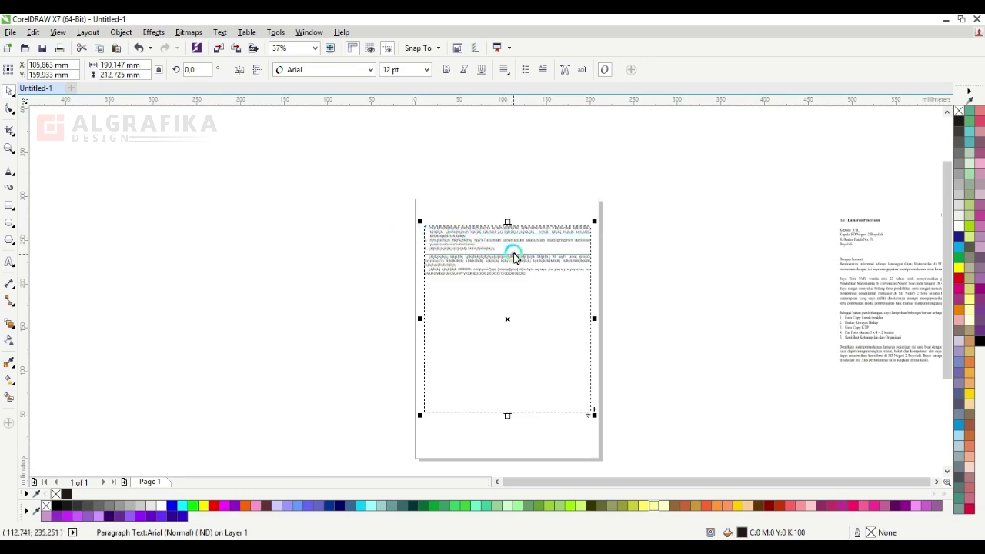
{"action": "left_click_drag", "start_coordinate": [513, 258], "coordinate": [247, 269]}
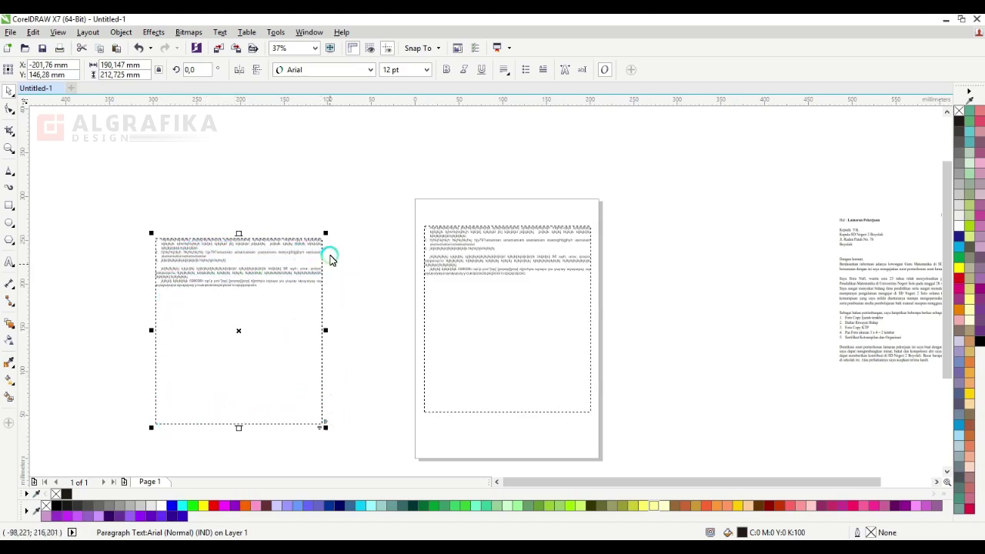
Step: Enlarge the copied text frame in stages to about 684 by 765 mm, keeping it clear of the page
{"action": "left_click_drag", "start_coordinate": [325, 233], "coordinate": [420, 129]}
{"action": "scroll", "coordinate": [412, 230], "scroll_direction": "down", "scroll_amount": 2}
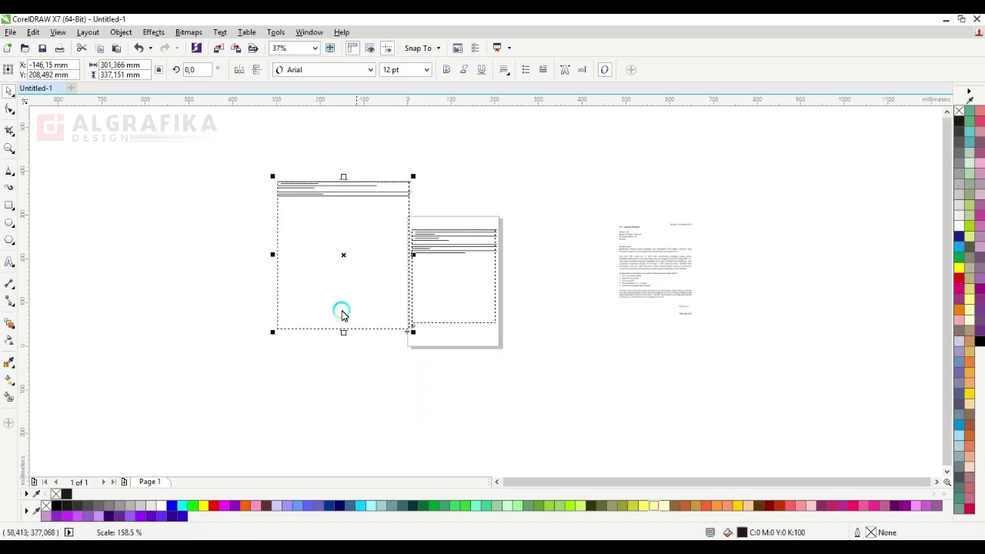
{"action": "left_click_drag", "start_coordinate": [274, 333], "coordinate": [174, 405]}
{"action": "left_click_drag", "start_coordinate": [310, 292], "coordinate": [207, 285]}
{"action": "left_click_drag", "start_coordinate": [307, 393], "coordinate": [376, 465]}
{"action": "left_click", "coordinate": [147, 186]}
{"action": "scroll", "coordinate": [102, 154], "scroll_direction": "up", "scroll_amount": 2}
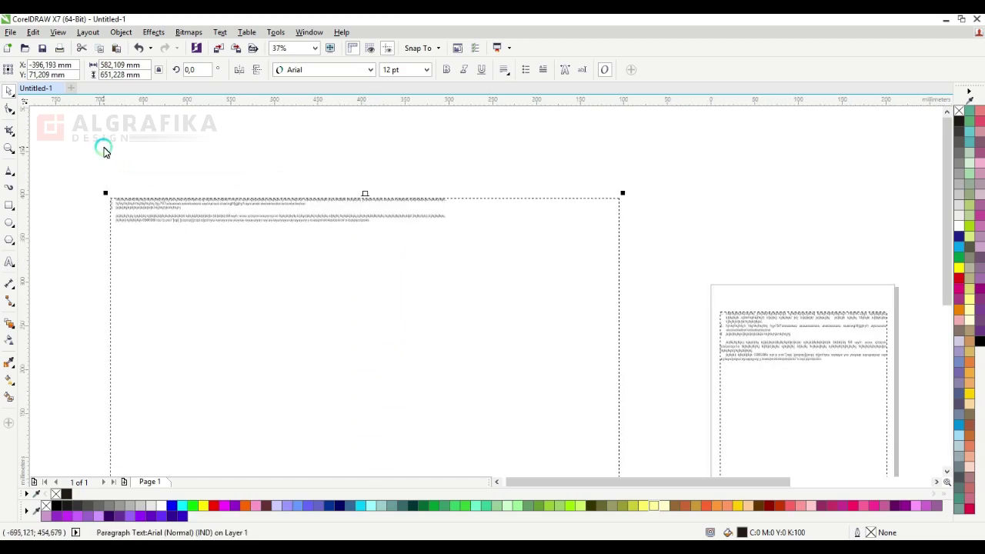
{"action": "scroll", "coordinate": [164, 202], "scroll_direction": "up", "scroll_amount": 2}
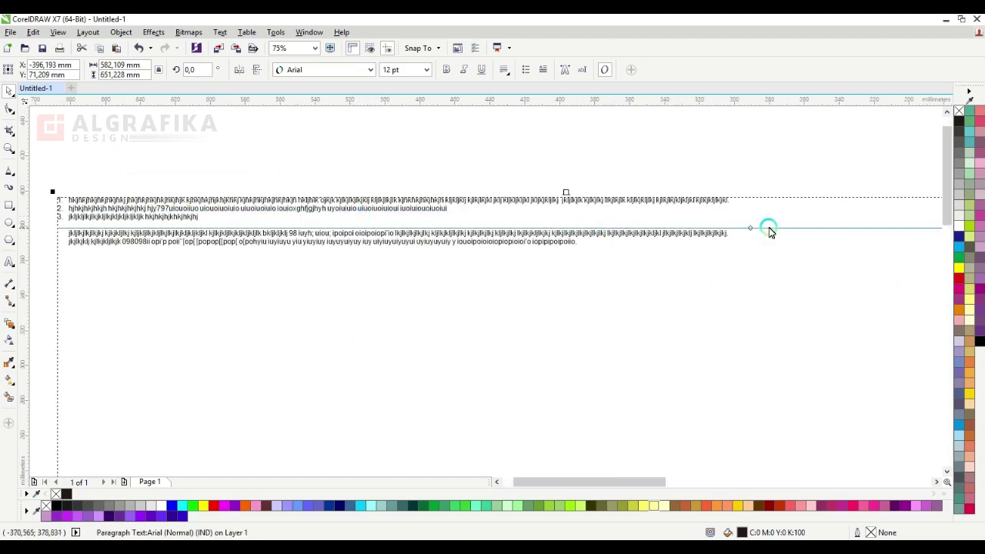
{"action": "scroll", "coordinate": [454, 166], "scroll_direction": "down", "scroll_amount": 4}
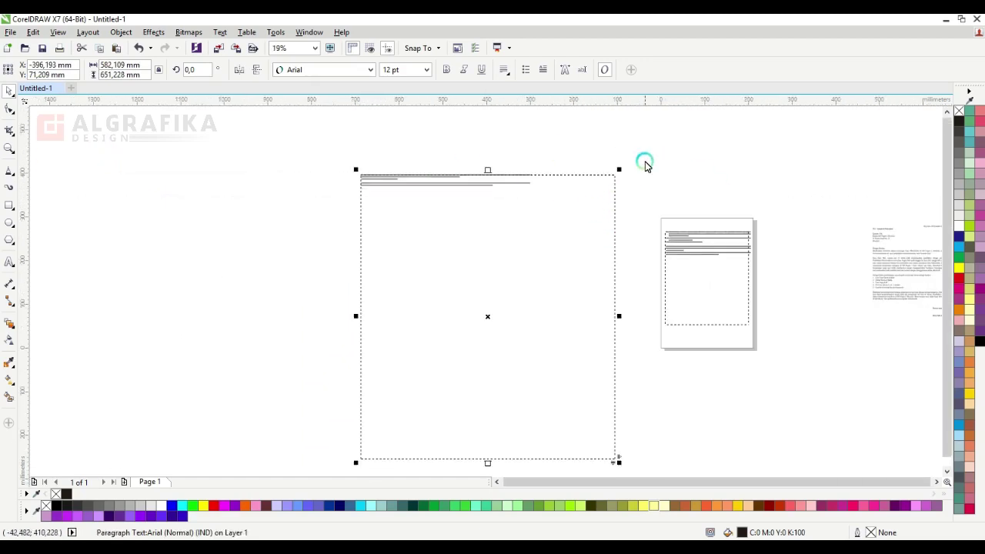
{"action": "left_click_drag", "start_coordinate": [620, 169], "coordinate": [678, 118]}
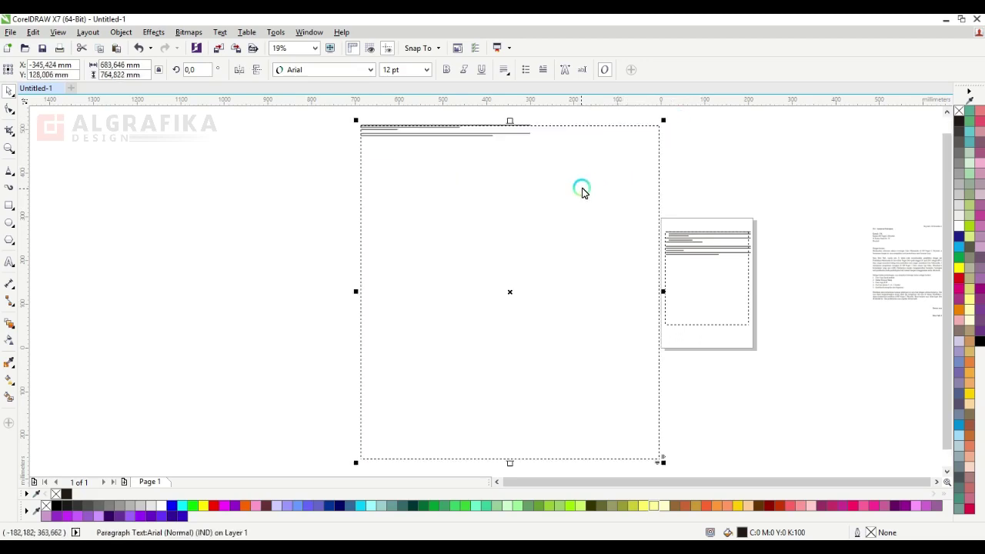
{"action": "left_click_drag", "start_coordinate": [582, 191], "coordinate": [546, 221]}
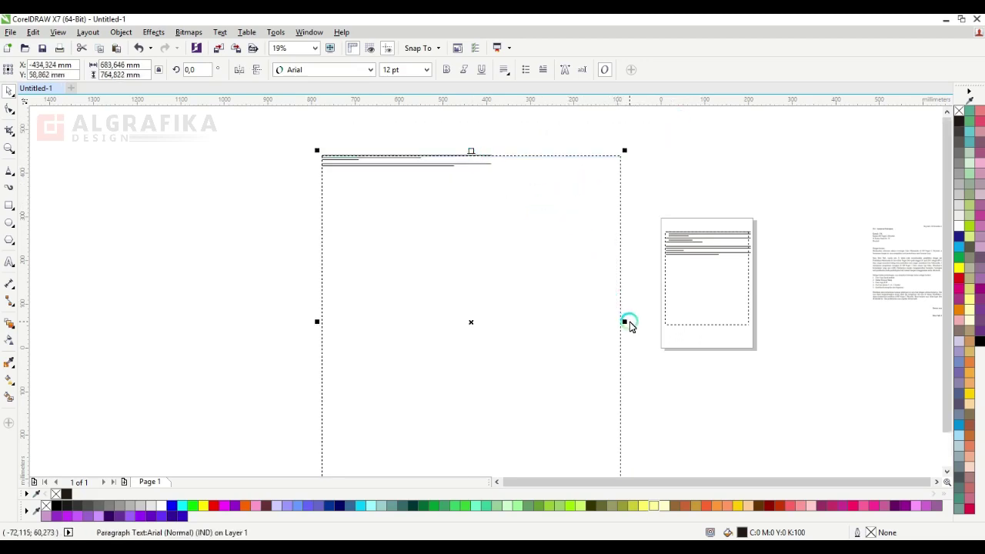
Step: Narrow the copied text frame to about 140 mm wide and shorten it to about 133 mm high
{"action": "left_click_drag", "start_coordinate": [626, 322], "coordinate": [406, 259]}
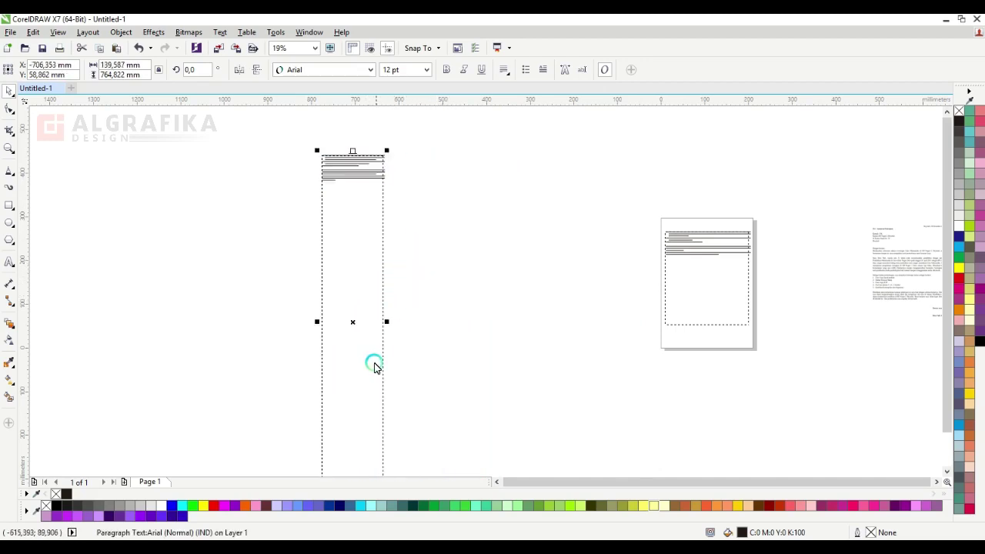
{"action": "scroll", "coordinate": [374, 365], "scroll_direction": "down", "scroll_amount": 2}
{"action": "left_click_drag", "start_coordinate": [364, 434], "coordinate": [366, 283]}
{"action": "scroll", "coordinate": [359, 301], "scroll_direction": "up", "scroll_amount": 6}
{"action": "scroll", "coordinate": [355, 291], "scroll_direction": "up", "scroll_amount": 2}
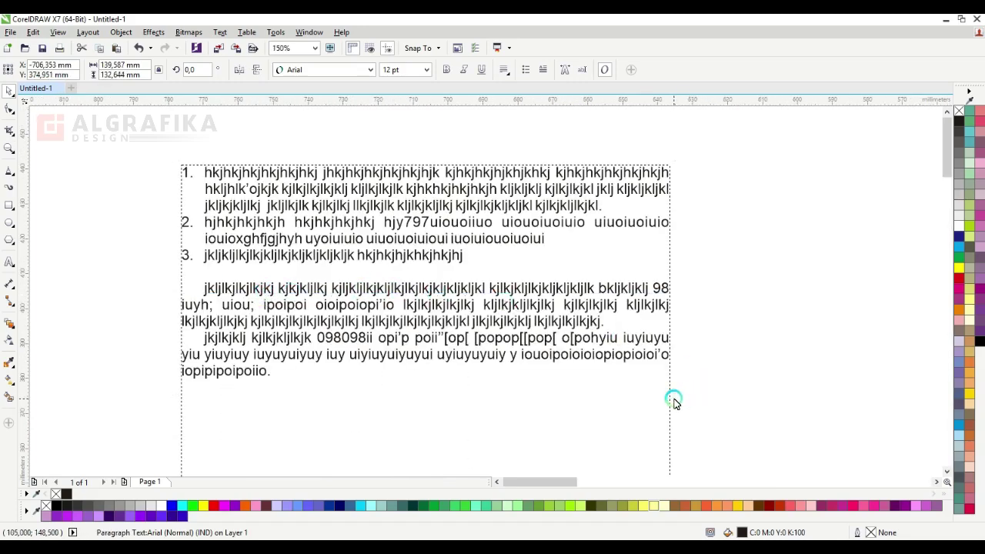
Step: Delete the resized copy of the text frame
{"action": "left_click_drag", "start_coordinate": [674, 397], "coordinate": [718, 396]}
{"action": "scroll", "coordinate": [531, 312], "scroll_direction": "down", "scroll_amount": 6}
{"action": "key", "text": "Escape"}
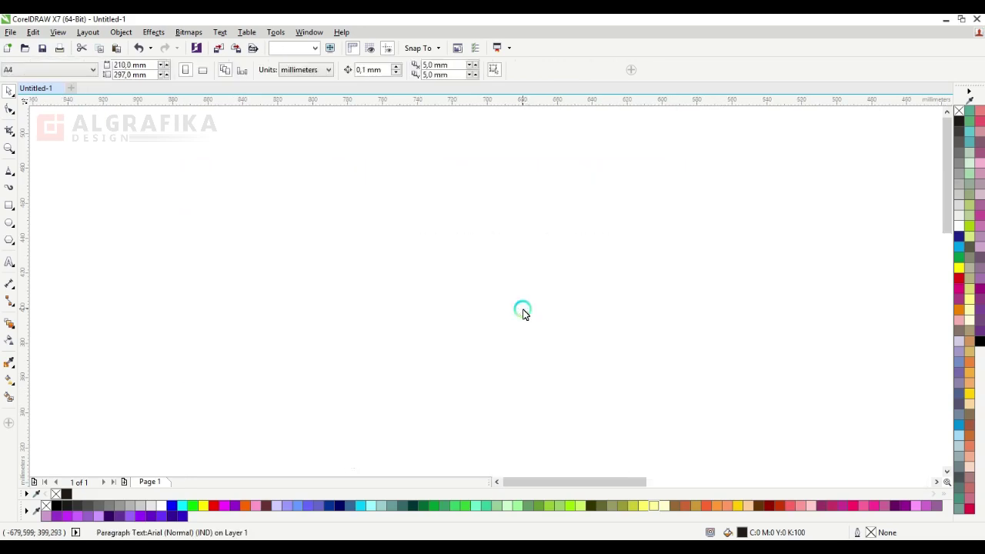
Step: Select the original text frame on the page and place a fresh copy of it just outside the page's left edge
{"action": "scroll", "coordinate": [624, 342], "scroll_direction": "down", "scroll_amount": 2}
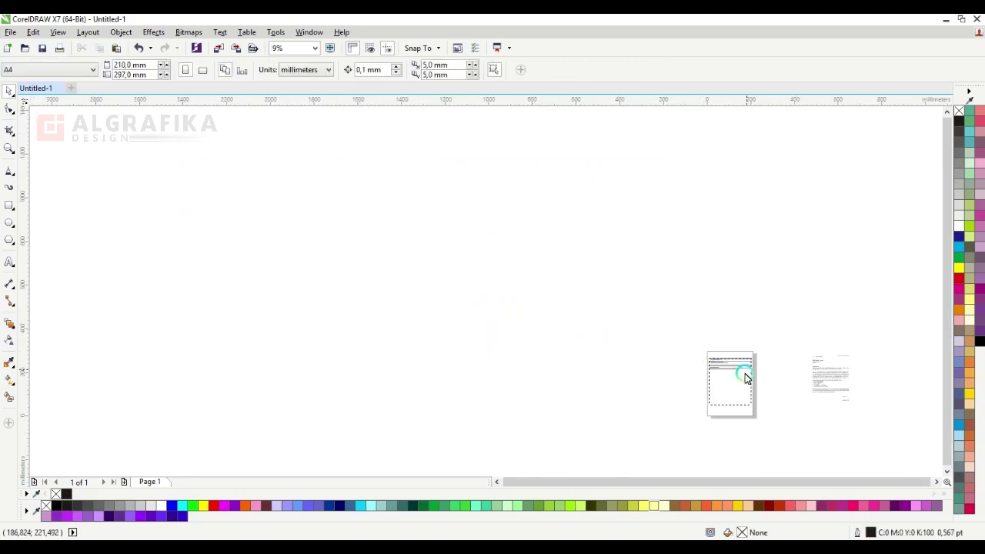
{"action": "scroll", "coordinate": [743, 381], "scroll_direction": "up", "scroll_amount": 2}
{"action": "scroll", "coordinate": [744, 381], "scroll_direction": "up", "scroll_amount": 2}
{"action": "scroll", "coordinate": [728, 319], "scroll_direction": "down", "scroll_amount": 2}
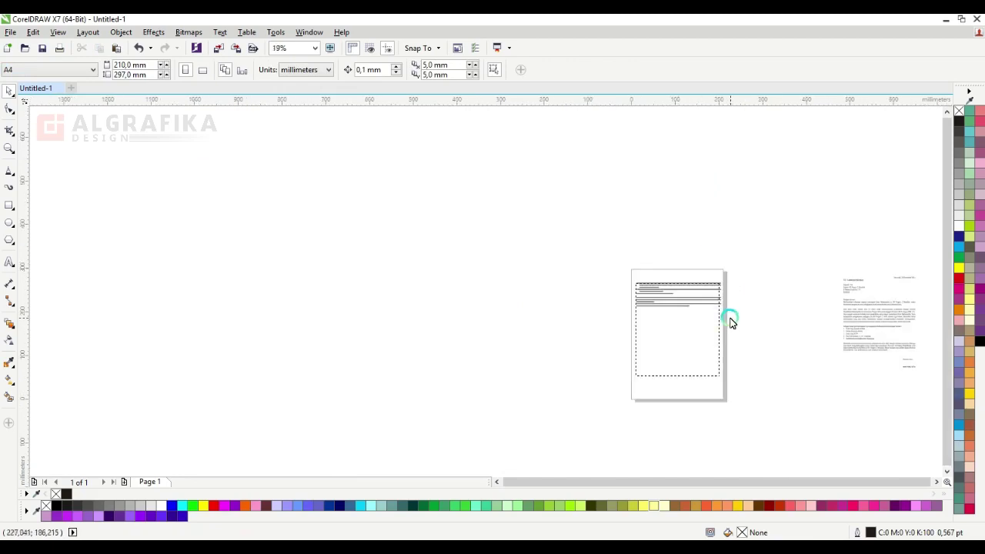
{"action": "scroll", "coordinate": [698, 293], "scroll_direction": "up", "scroll_amount": 4}
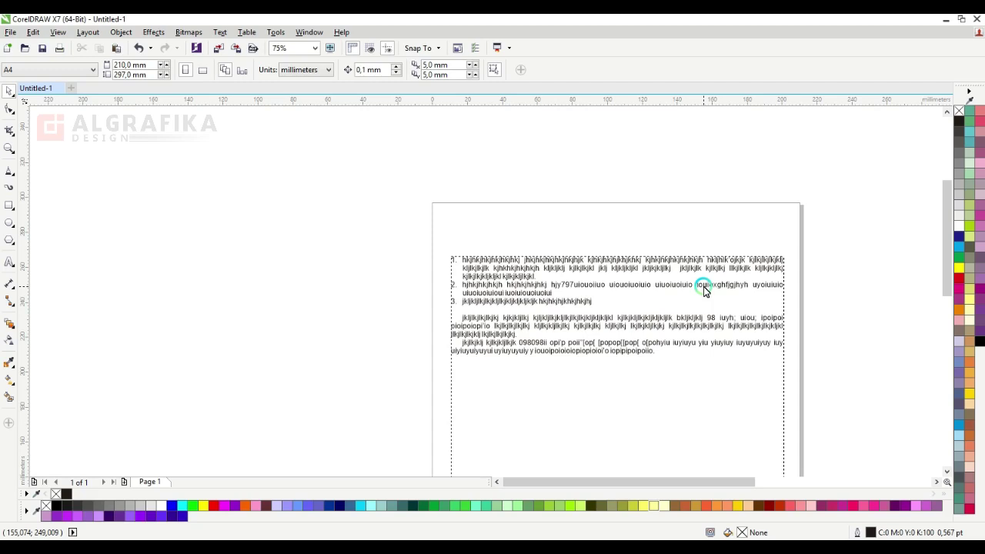
{"action": "scroll", "coordinate": [703, 290], "scroll_direction": "down", "scroll_amount": 2}
{"action": "left_click", "coordinate": [695, 303]}
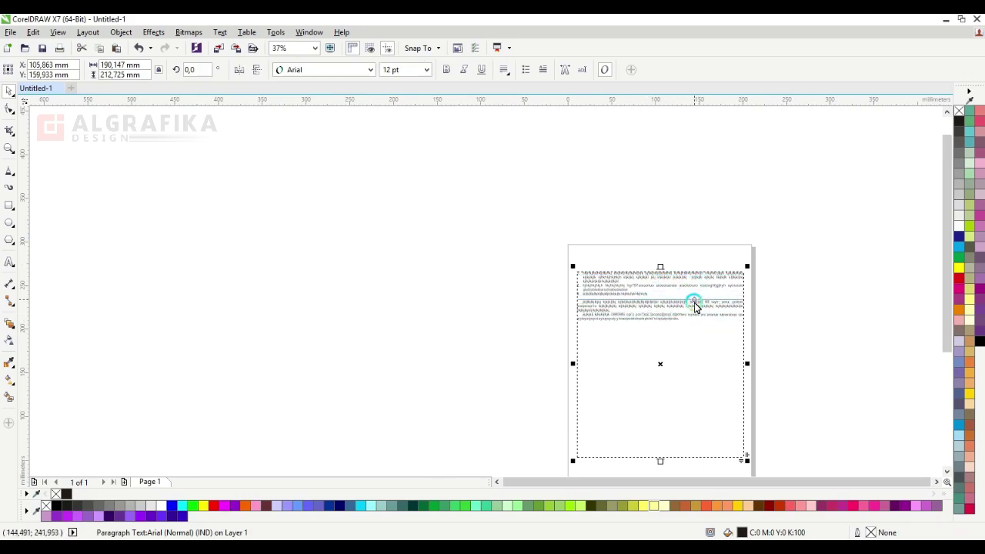
{"action": "scroll", "coordinate": [679, 291], "scroll_direction": "up", "scroll_amount": 2}
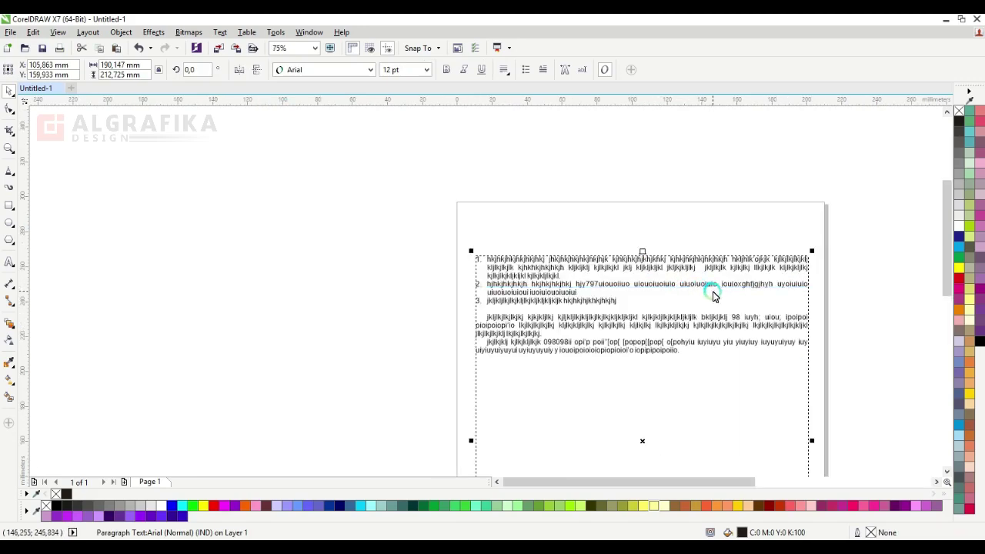
{"action": "left_click_drag", "start_coordinate": [709, 295], "coordinate": [307, 283]}
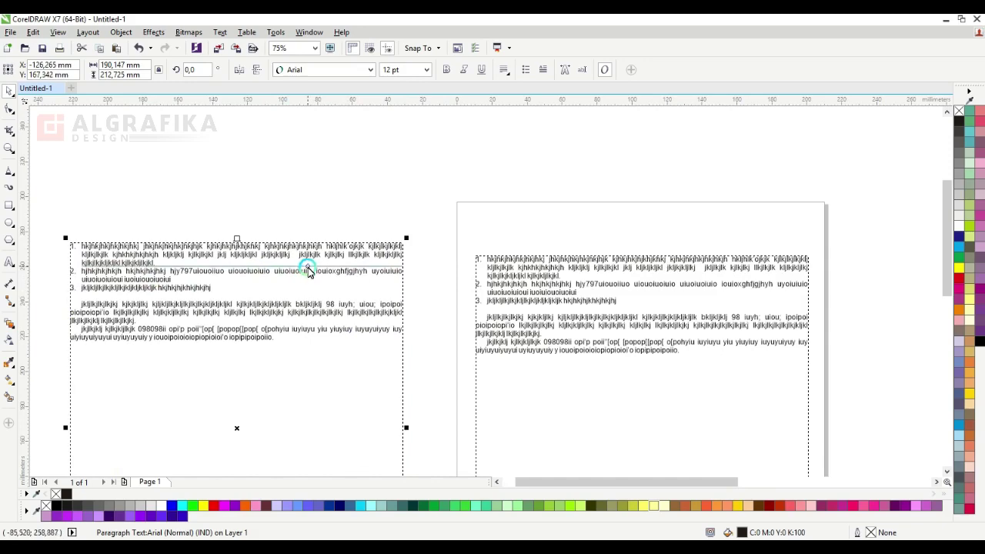
Step: Convert the copied text frame beside the page to curves
{"action": "left_click", "coordinate": [456, 248]}
{"action": "scroll", "coordinate": [457, 249], "scroll_direction": "down", "scroll_amount": 2}
{"action": "left_click", "coordinate": [336, 301]}
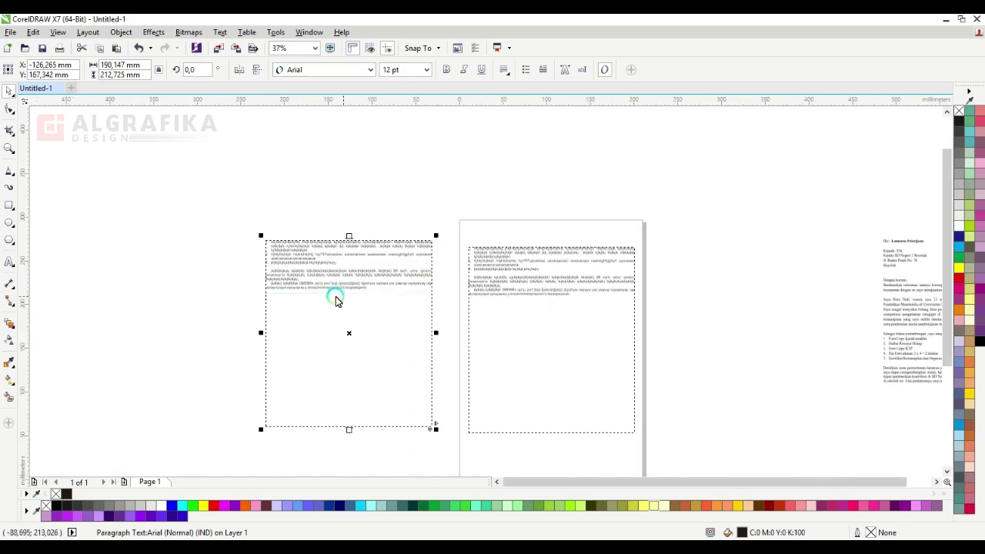
{"action": "scroll", "coordinate": [322, 298], "scroll_direction": "up", "scroll_amount": 2}
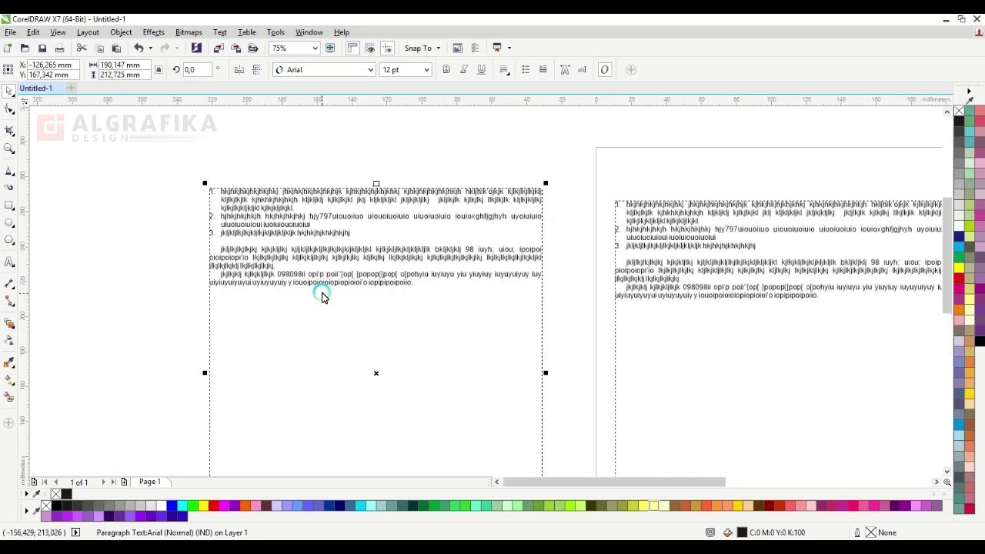
{"action": "key", "text": "ctrl+q"}
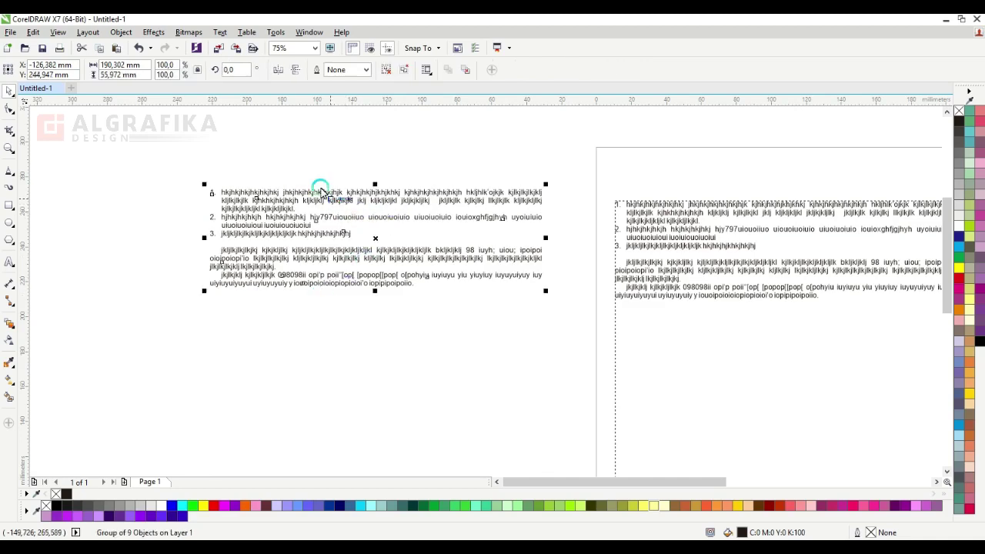
Step: Scale the converted text curves up proportionally in stages to about 797 by 234 mm, extending away from the page
{"action": "left_click", "coordinate": [297, 160]}
{"action": "left_click", "coordinate": [411, 199]}
{"action": "scroll", "coordinate": [410, 200], "scroll_direction": "down", "scroll_amount": 2}
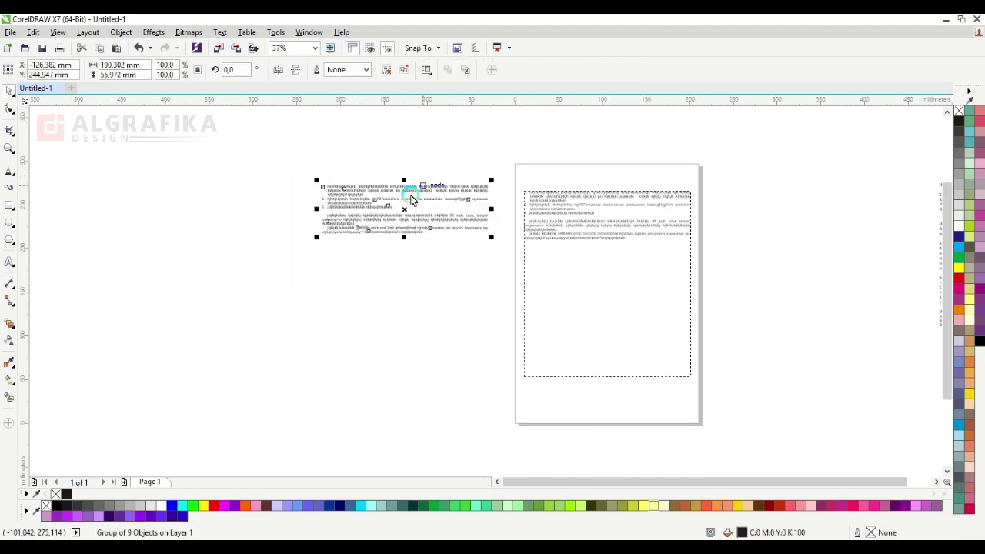
{"action": "left_click_drag", "start_coordinate": [321, 240], "coordinate": [125, 386]}
{"action": "scroll", "coordinate": [462, 209], "scroll_direction": "down", "scroll_amount": 2}
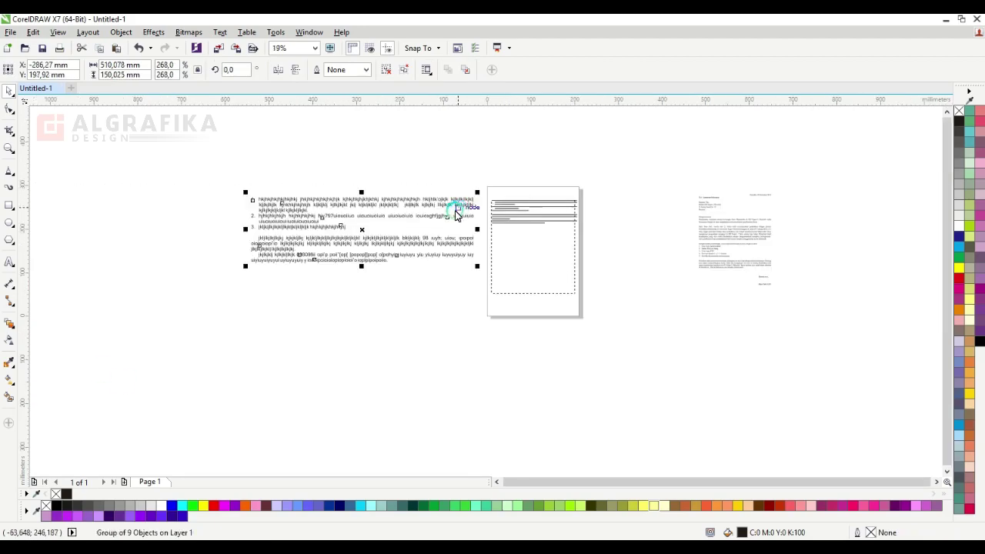
{"action": "left_click_drag", "start_coordinate": [251, 276], "coordinate": [121, 303]}
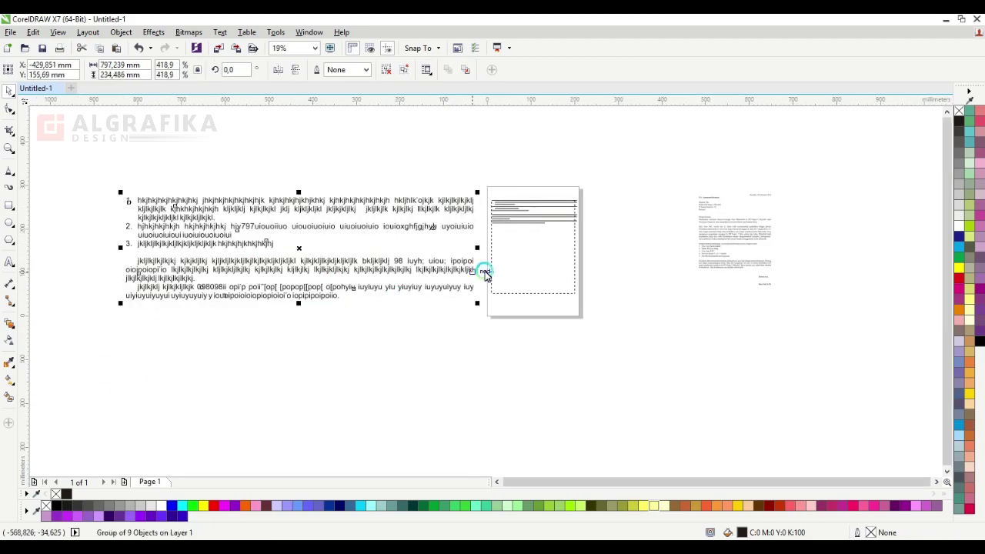
Step: Move the enlarged text curves around beside the page and delete them
{"action": "left_click_drag", "start_coordinate": [375, 273], "coordinate": [323, 354]}
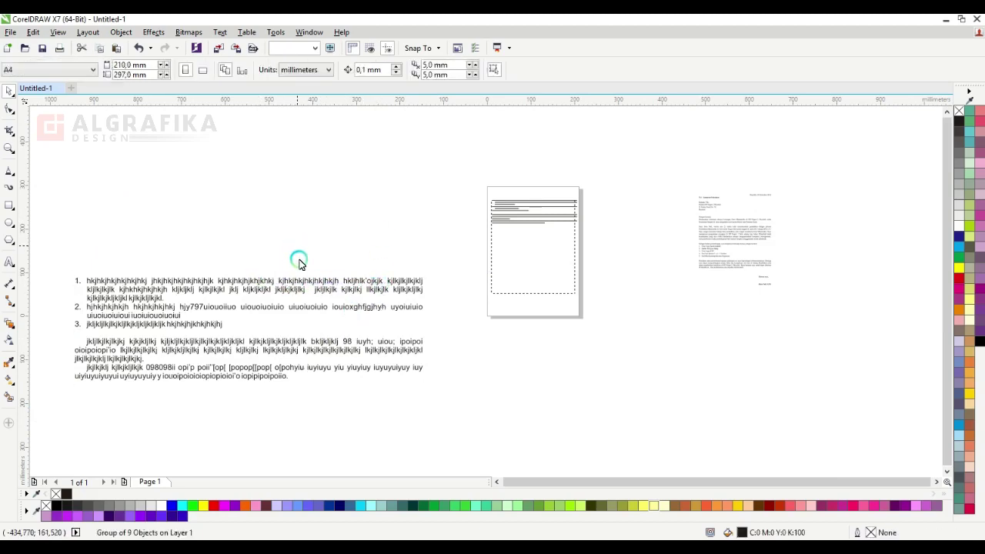
{"action": "left_click_drag", "start_coordinate": [324, 283], "coordinate": [354, 233]}
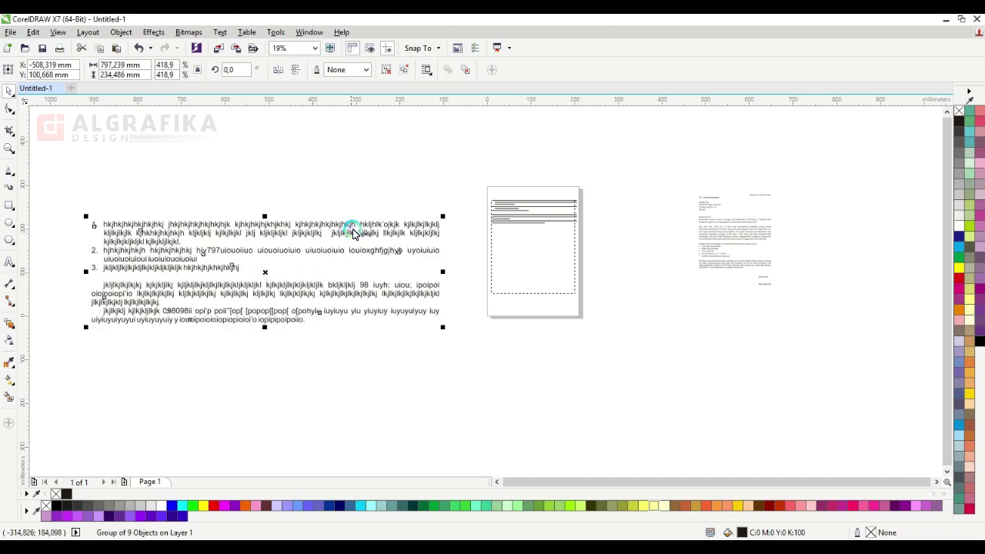
{"action": "key", "text": "Delete"}
Step: Place a copy of the page's original paragraph text frame in the empty area left of the page
{"action": "left_click", "coordinate": [536, 249]}
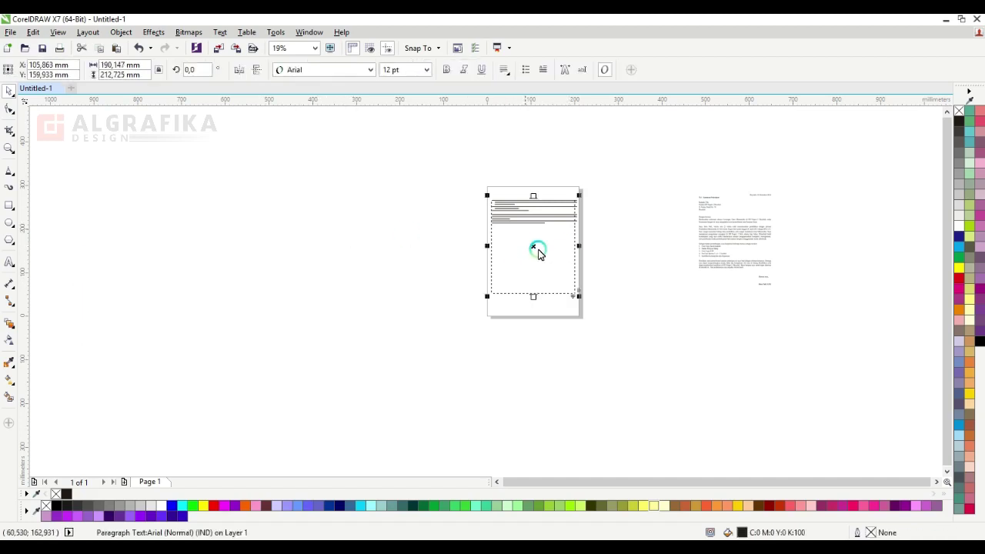
{"action": "left_click_drag", "start_coordinate": [537, 248], "coordinate": [348, 276]}
{"action": "scroll", "coordinate": [331, 246], "scroll_direction": "up", "scroll_amount": 2}
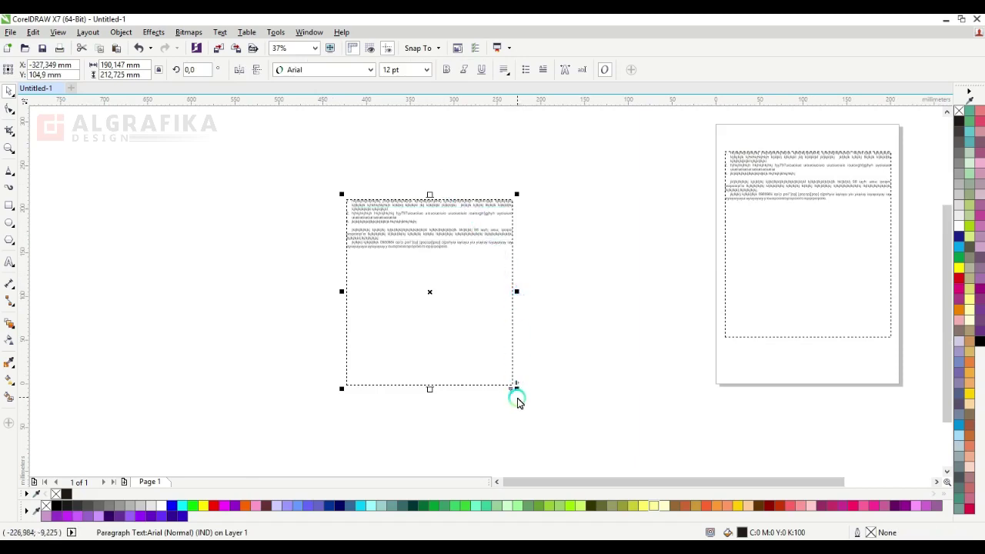
Step: Resize the copied frame to about 258 by 289 mm, narrow it to about 105 mm, shorten it to about 247 mm and widen it again
{"action": "left_click_drag", "start_coordinate": [517, 389], "coordinate": [576, 455]}
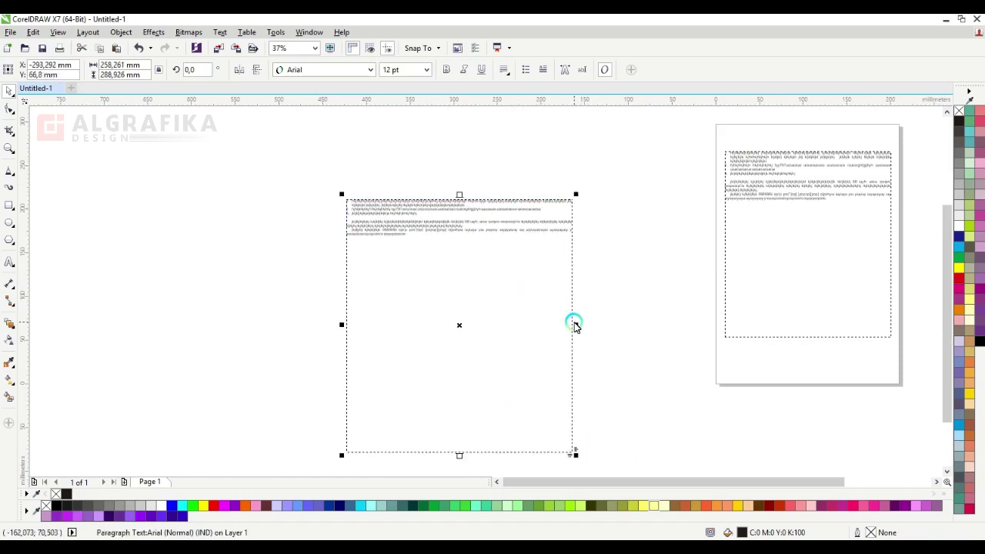
{"action": "left_click_drag", "start_coordinate": [576, 326], "coordinate": [442, 308]}
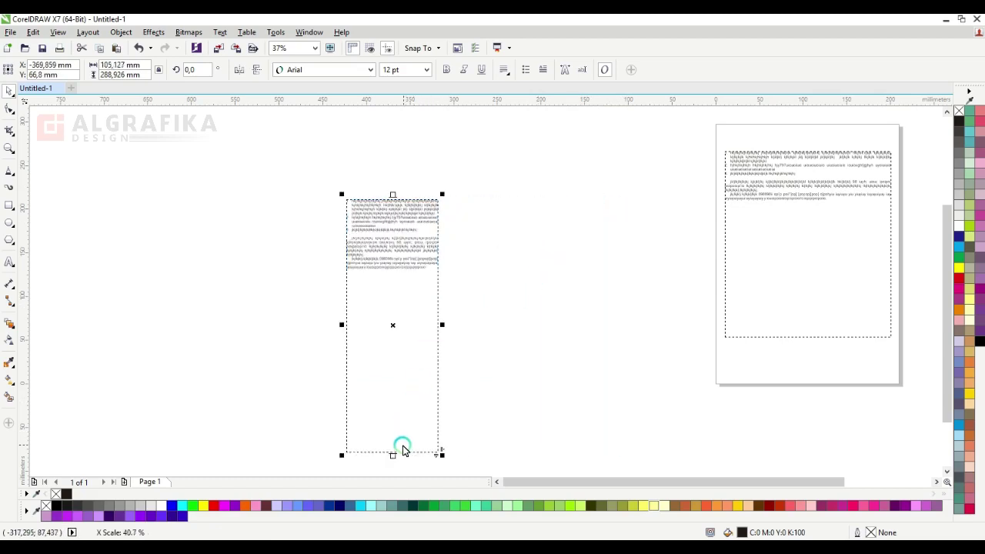
{"action": "left_click_drag", "start_coordinate": [393, 456], "coordinate": [390, 426]}
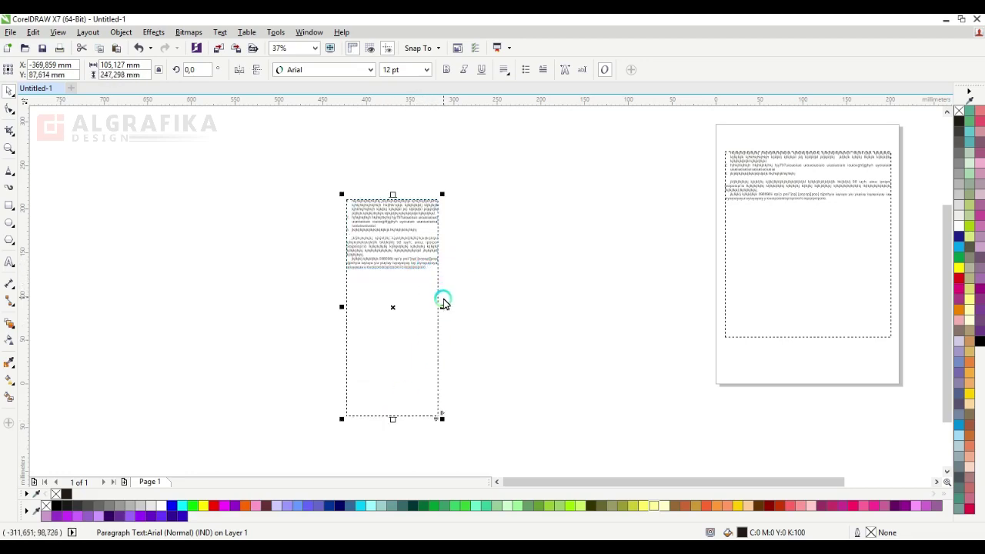
{"action": "left_click_drag", "start_coordinate": [442, 305], "coordinate": [530, 277]}
Step: Delete the resized copy and place a fresh copy of the original text frame left of the page
{"action": "key", "text": "Delete"}
{"action": "left_click", "coordinate": [818, 300]}
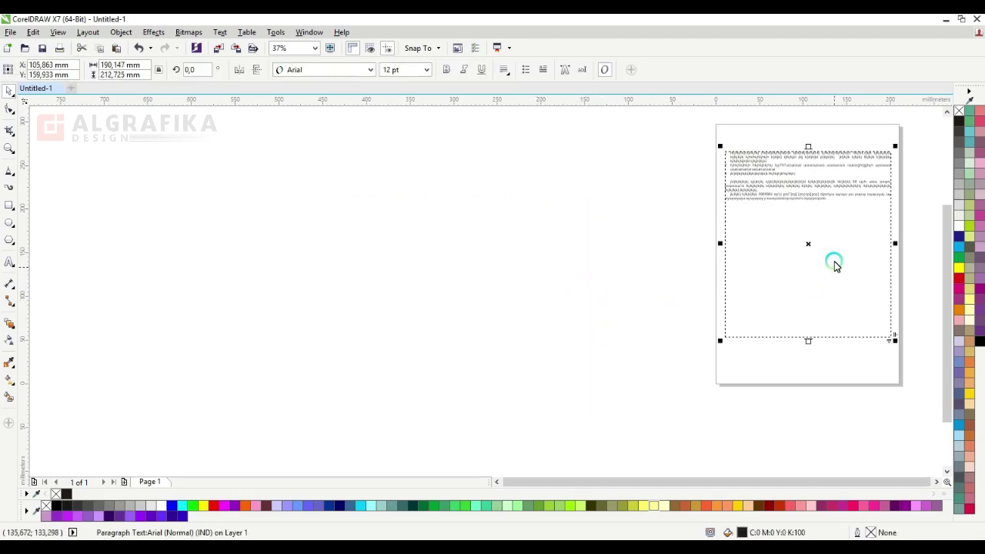
{"action": "left_click_drag", "start_coordinate": [834, 261], "coordinate": [517, 267]}
{"action": "right_click", "coordinate": [517, 267]}
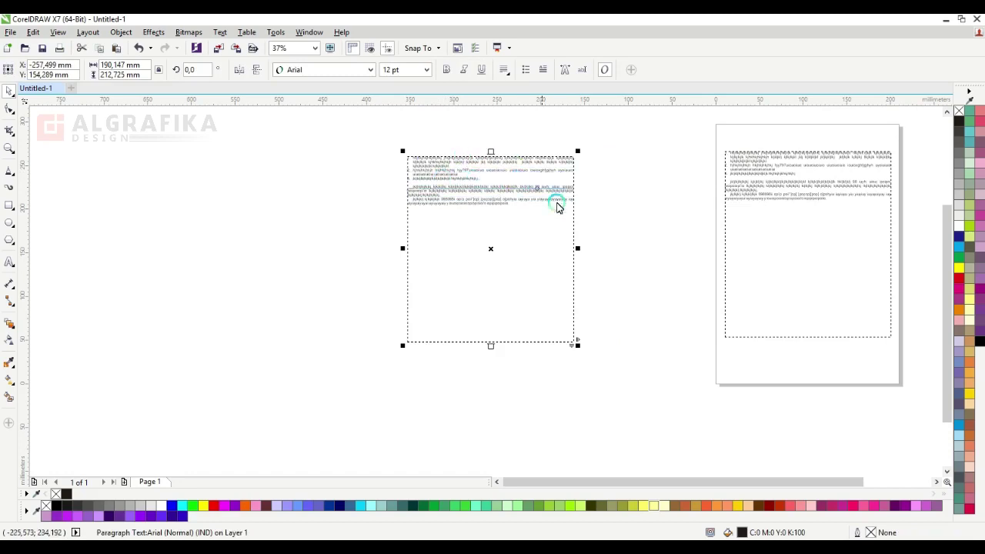
Step: Narrow the fresh copy to about 59 mm wide, and delete it after examining how its numbered list and paragraphs reflow
{"action": "left_click_drag", "start_coordinate": [578, 248], "coordinate": [460, 222]}
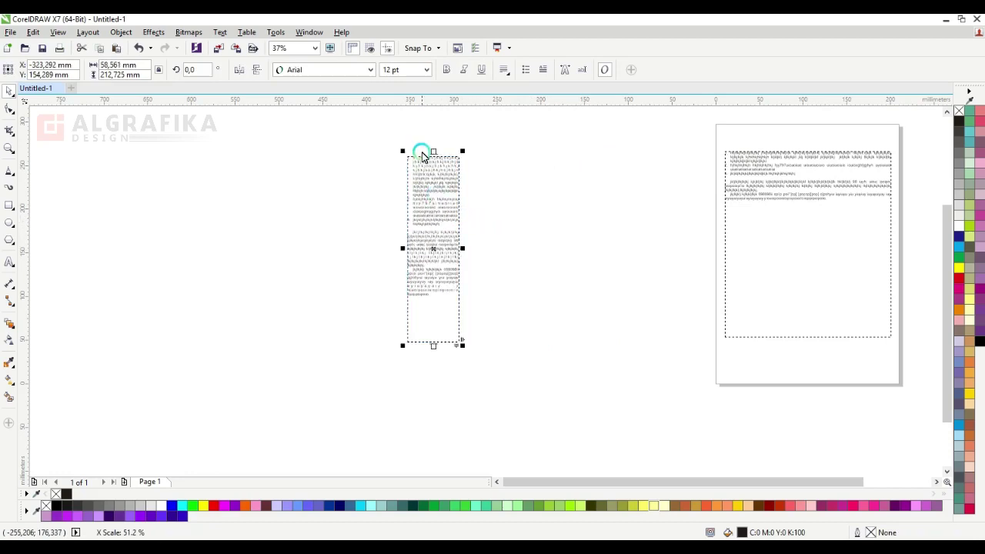
{"action": "scroll", "coordinate": [440, 167], "scroll_direction": "up", "scroll_amount": 5}
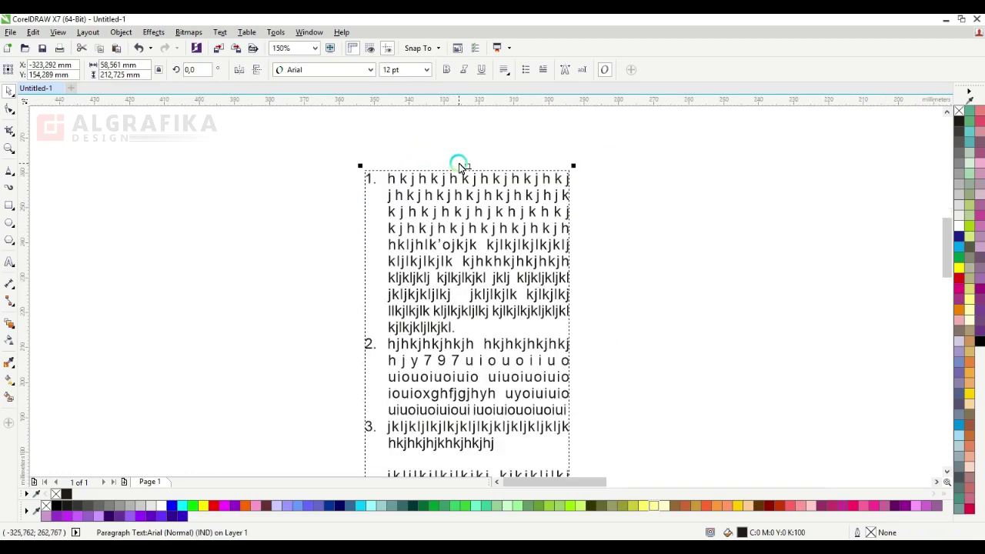
{"action": "scroll", "coordinate": [460, 166], "scroll_direction": "down", "scroll_amount": 2}
{"action": "scroll", "coordinate": [472, 171], "scroll_direction": "down", "scroll_amount": 2}
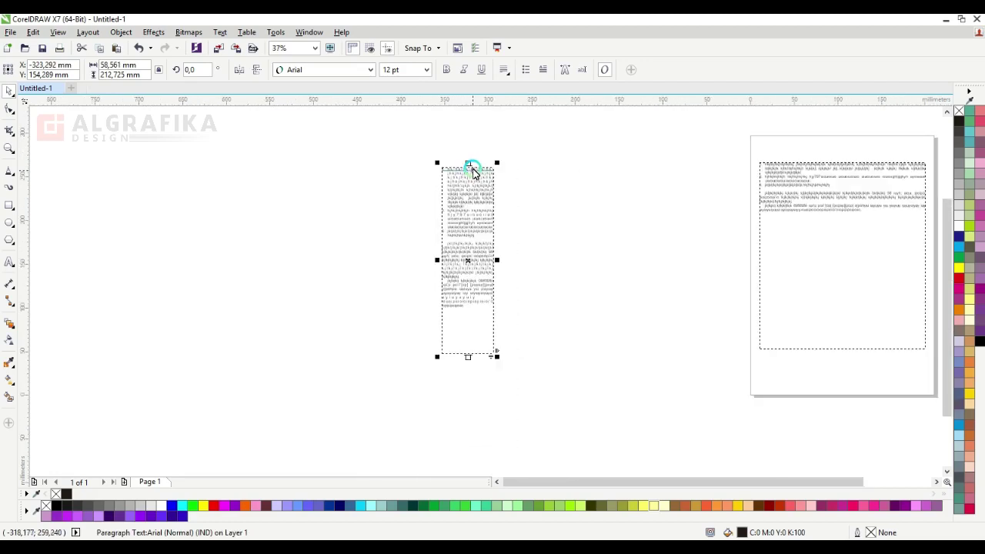
{"action": "key", "text": "Delete"}
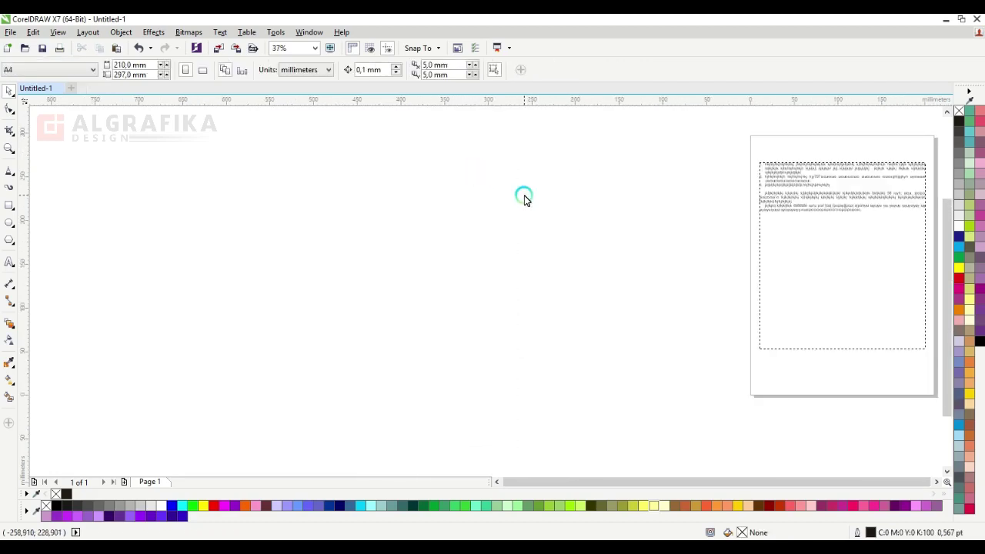
Step: Compare the numbered list and indented paragraphs on the page with the sample application letter beside it
{"action": "scroll", "coordinate": [513, 211], "scroll_direction": "down", "scroll_amount": 2}
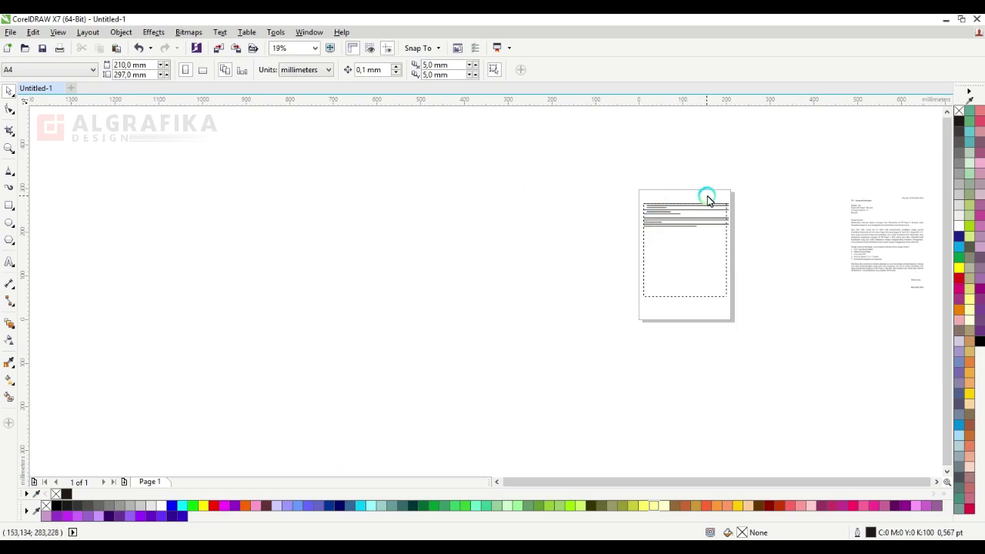
{"action": "scroll", "coordinate": [709, 200], "scroll_direction": "up", "scroll_amount": 4}
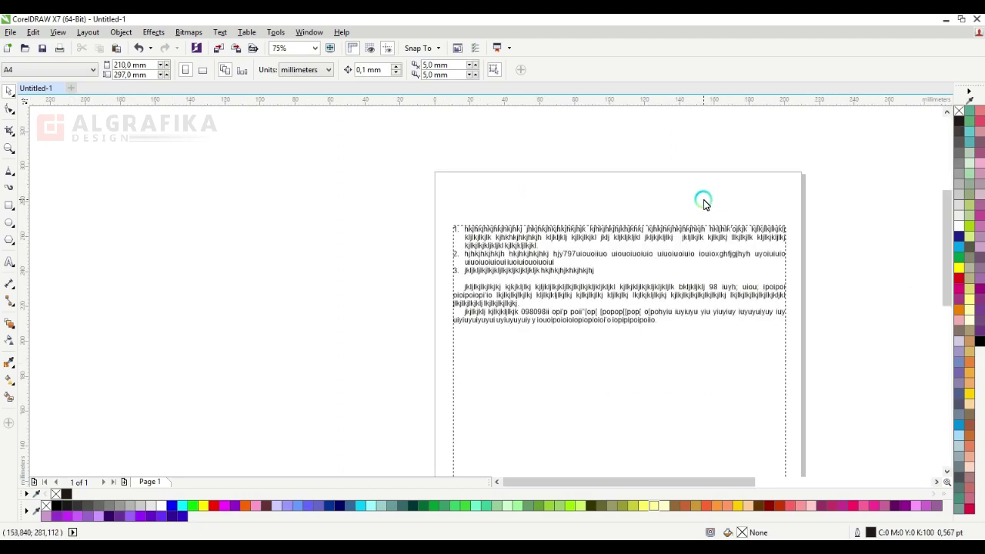
{"action": "scroll", "coordinate": [579, 237], "scroll_direction": "down", "scroll_amount": 2}
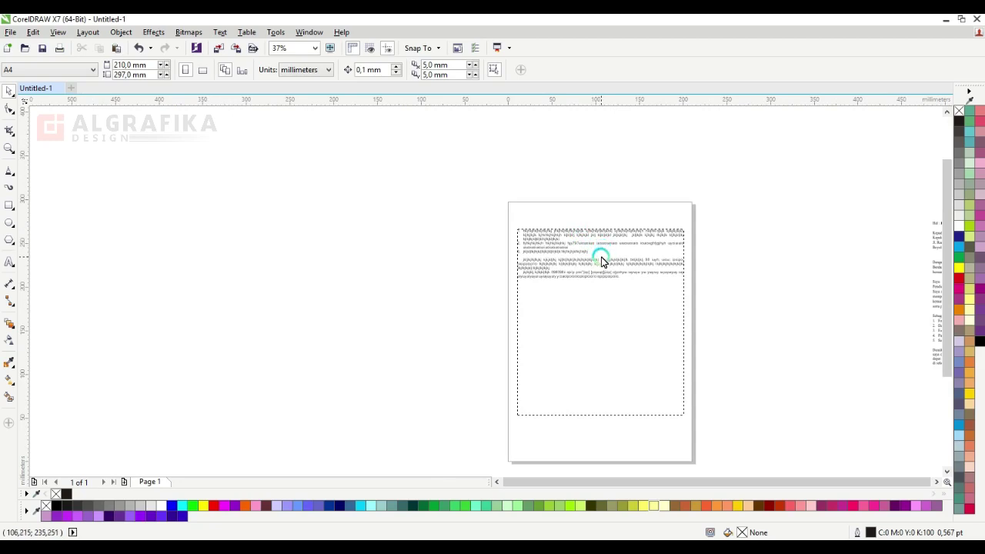
{"action": "left_click", "coordinate": [646, 280]}
{"action": "scroll", "coordinate": [669, 285], "scroll_direction": "down", "scroll_amount": 3}
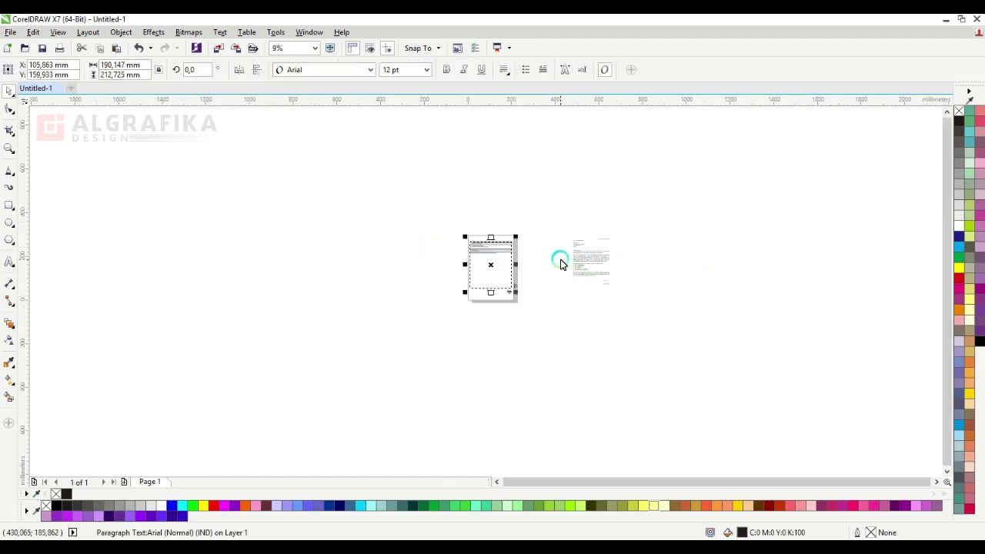
{"action": "scroll", "coordinate": [566, 262], "scroll_direction": "up", "scroll_amount": 1}
{"action": "scroll", "coordinate": [667, 254], "scroll_direction": "up", "scroll_amount": 1}
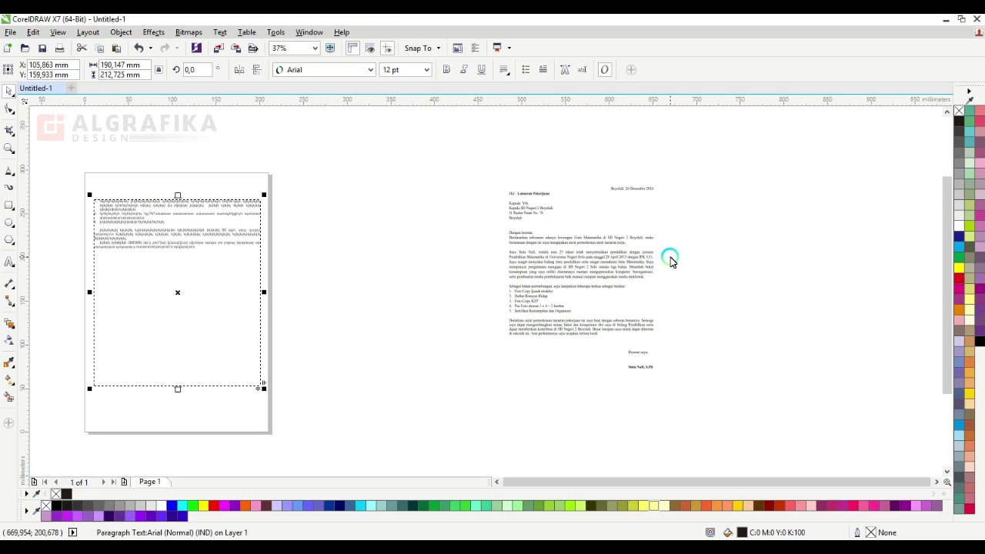
{"action": "left_click", "coordinate": [409, 241]}
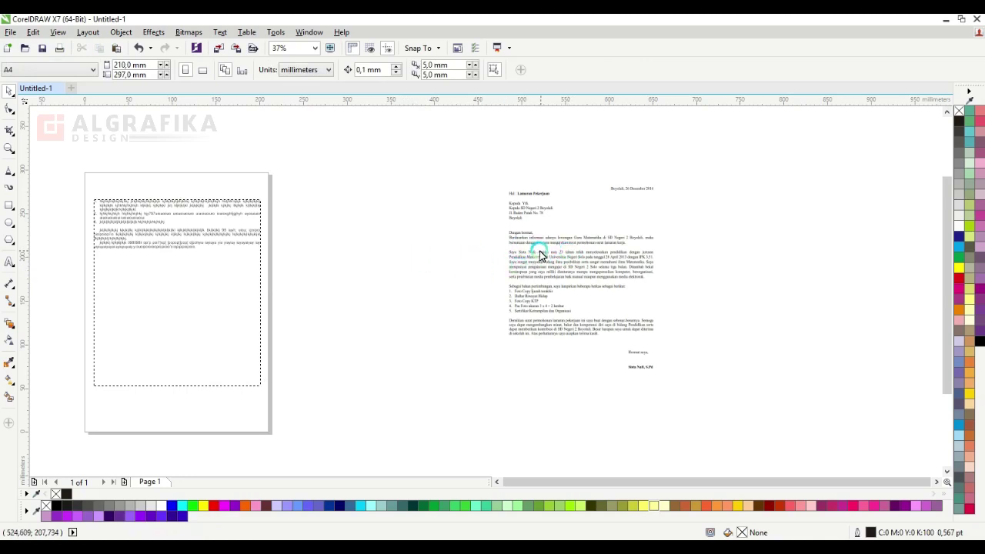
{"action": "scroll", "coordinate": [538, 253], "scroll_direction": "down", "scroll_amount": 2}
{"action": "scroll", "coordinate": [331, 238], "scroll_direction": "up", "scroll_amount": 2}
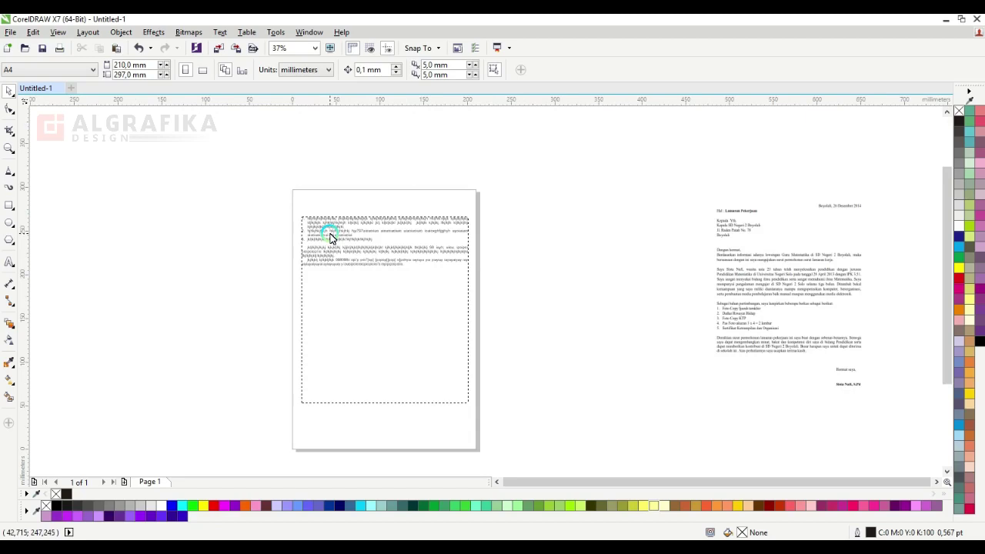
Step: Shorten the original text frame on the page to about 73 mm high, fitting it closer to its text
{"action": "left_click", "coordinate": [331, 238]}
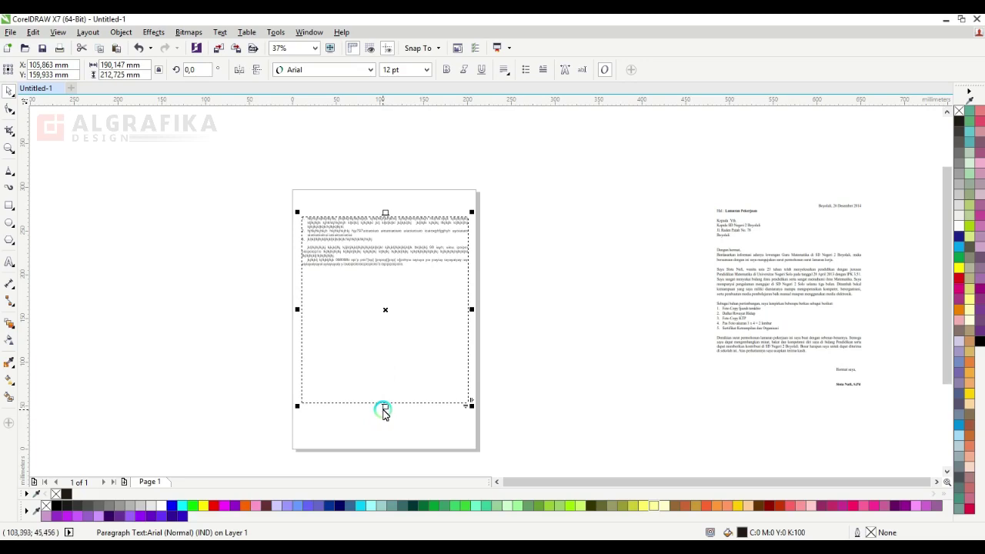
{"action": "left_click_drag", "start_coordinate": [384, 408], "coordinate": [417, 291]}
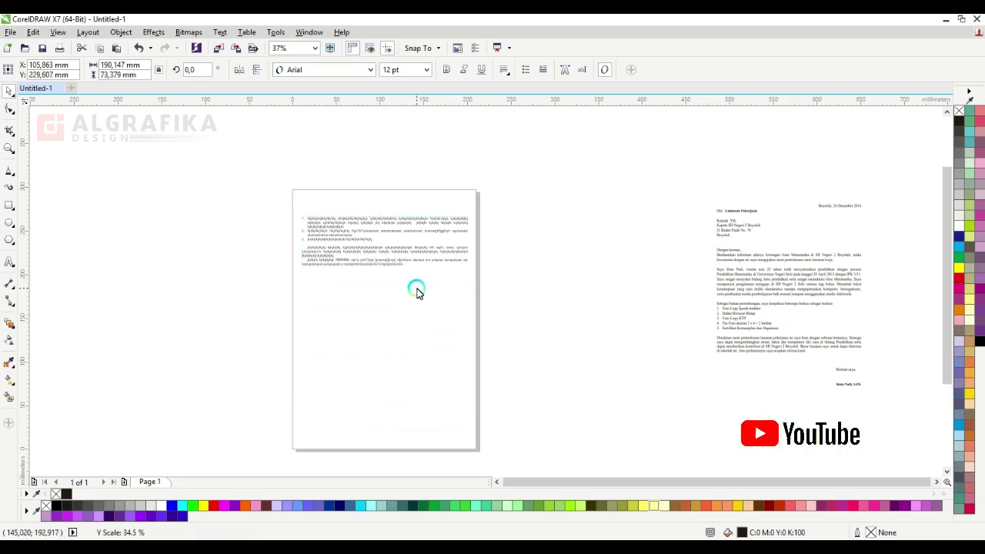